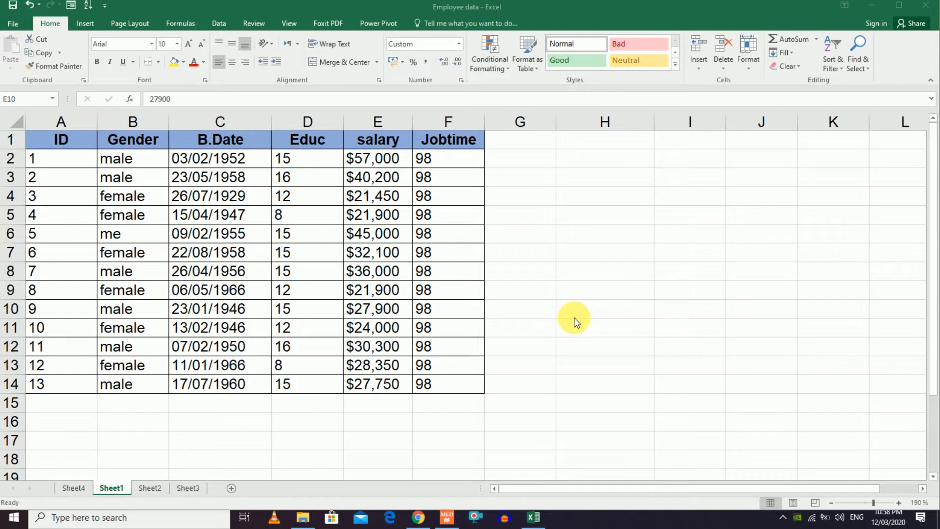
# Open the Data Validation settings for the Educ values in D2:D14
pyautogui.click(304, 7)
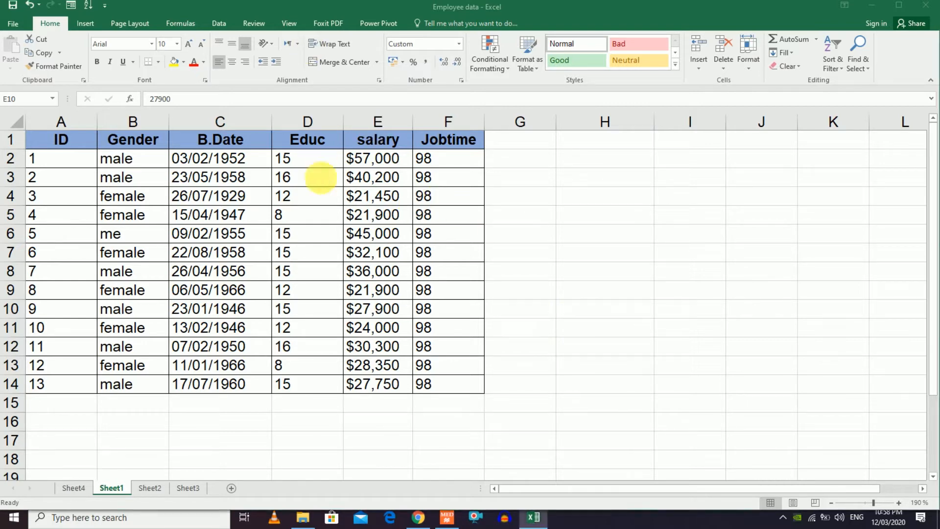
pyautogui.click(219, 24)
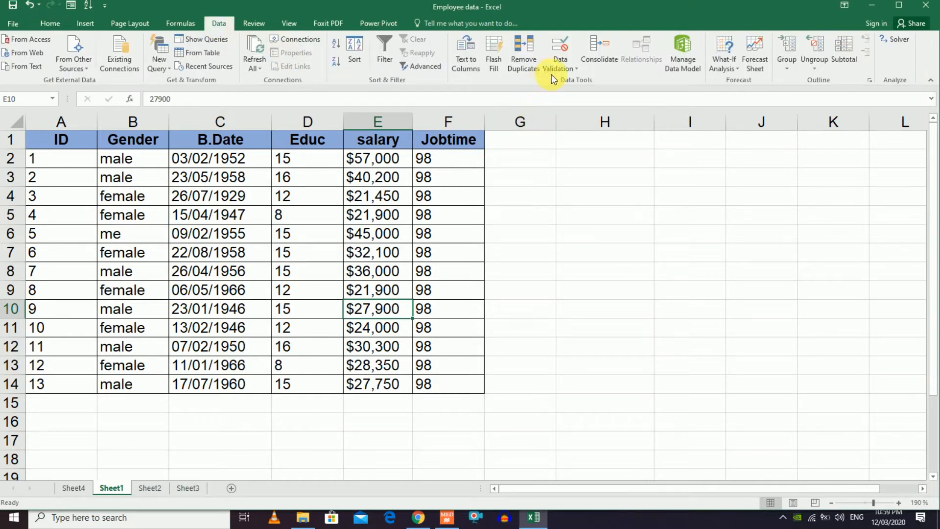
pyautogui.click(335, 216)
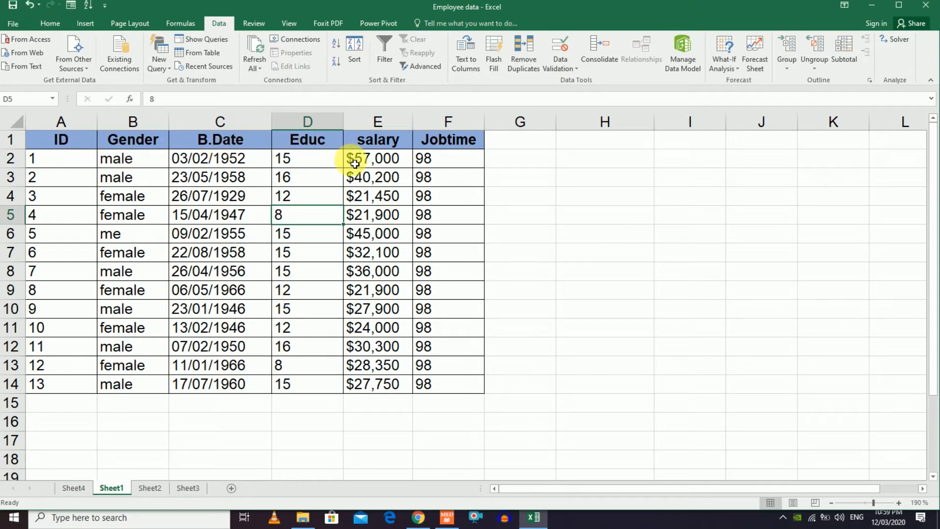
pyautogui.moveTo(300, 154); pyautogui.dragTo(323, 389)
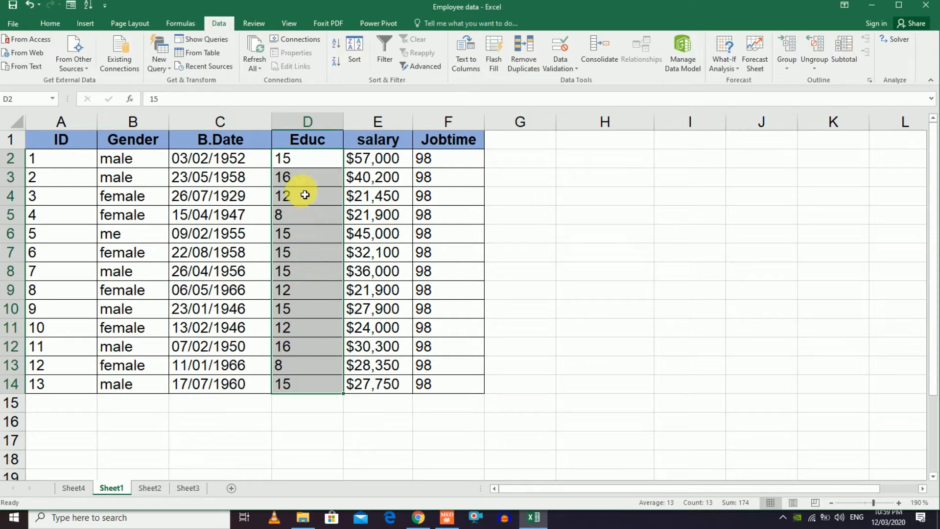
pyautogui.click(304, 160)
pyautogui.moveTo(306, 314); pyautogui.dragTo(315, 384)
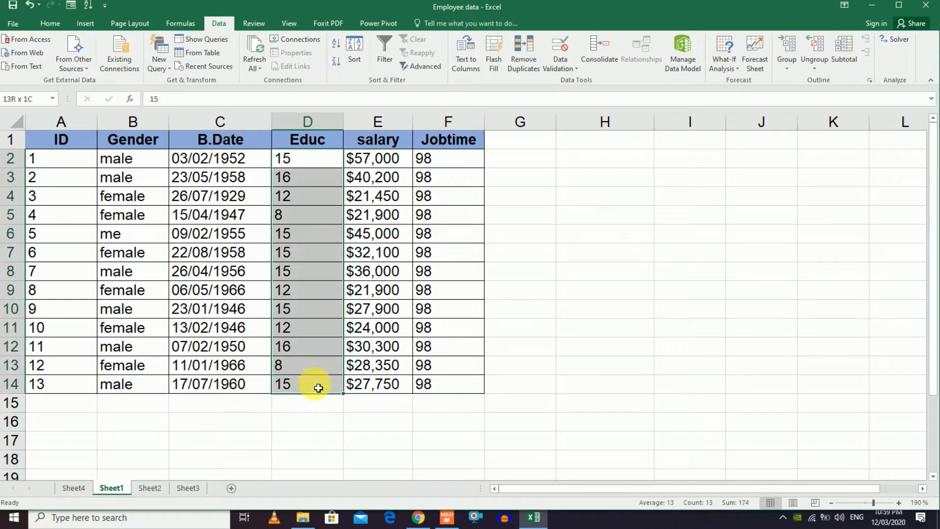
pyautogui.click(569, 66)
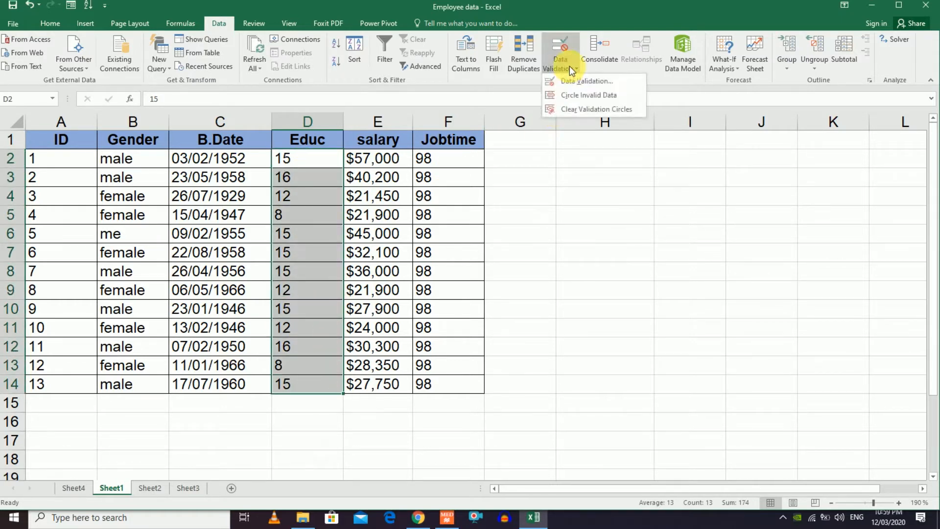
pyautogui.click(572, 79)
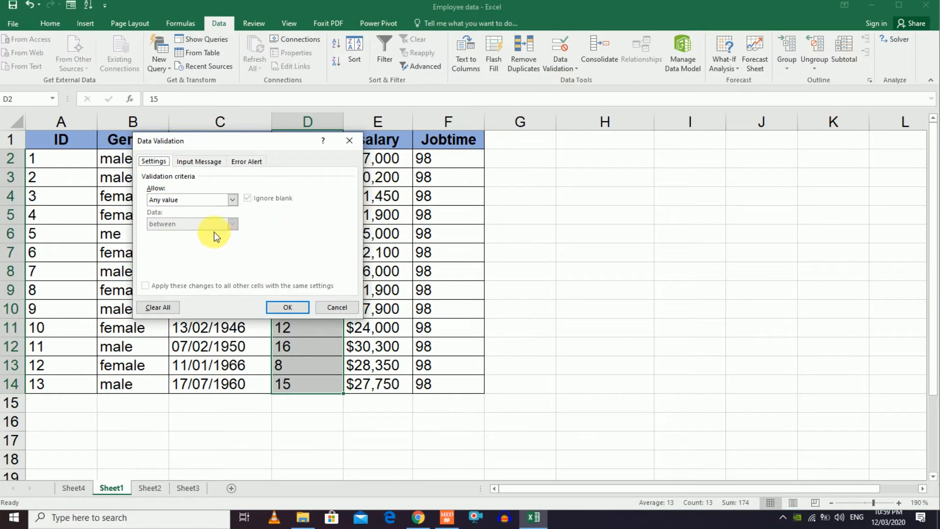
# Restrict the selected Educ cells to whole numbers between 5 and 15
pyautogui.click(233, 200)
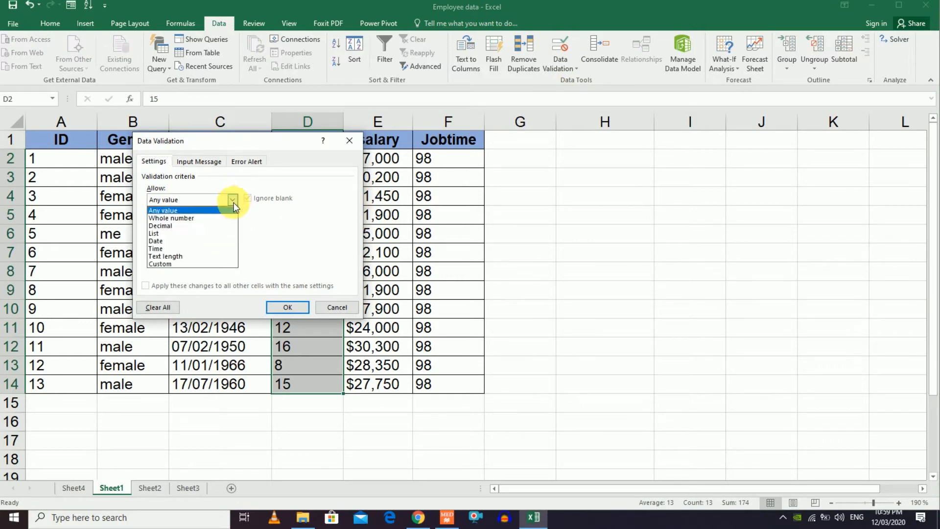
pyautogui.click(196, 217)
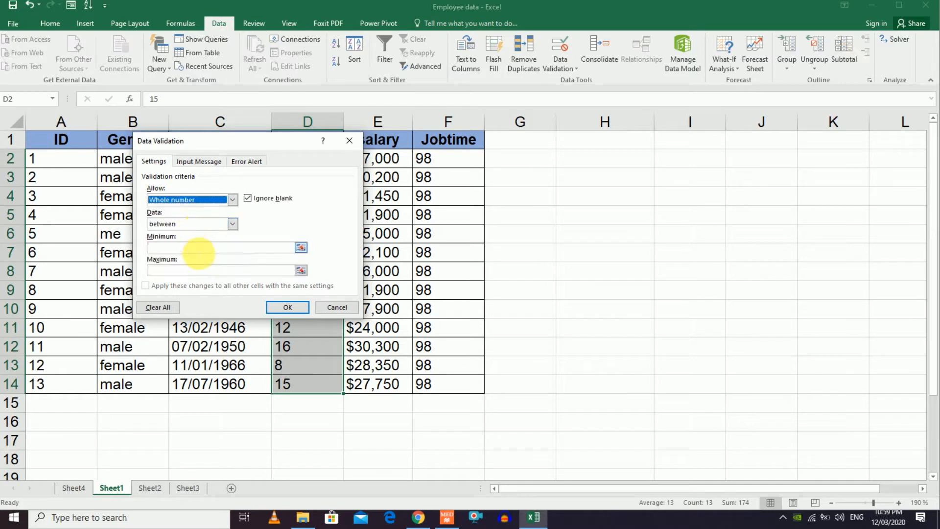
pyautogui.click(200, 252)
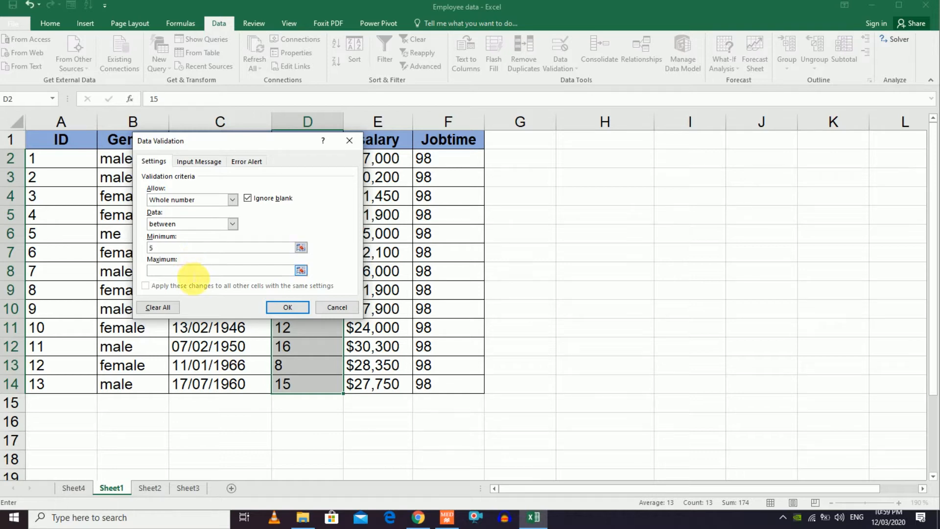
pyautogui.click(194, 272)
pyautogui.write('15')
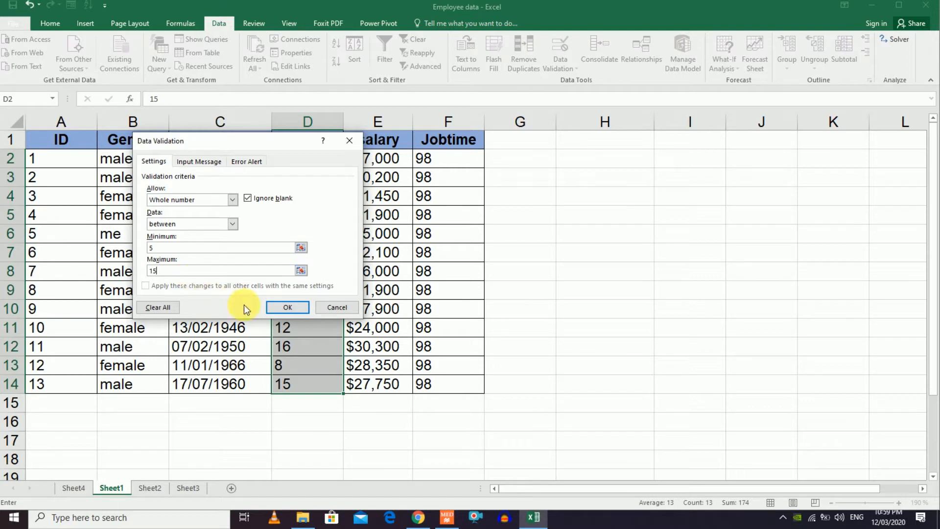
pyautogui.click(277, 307)
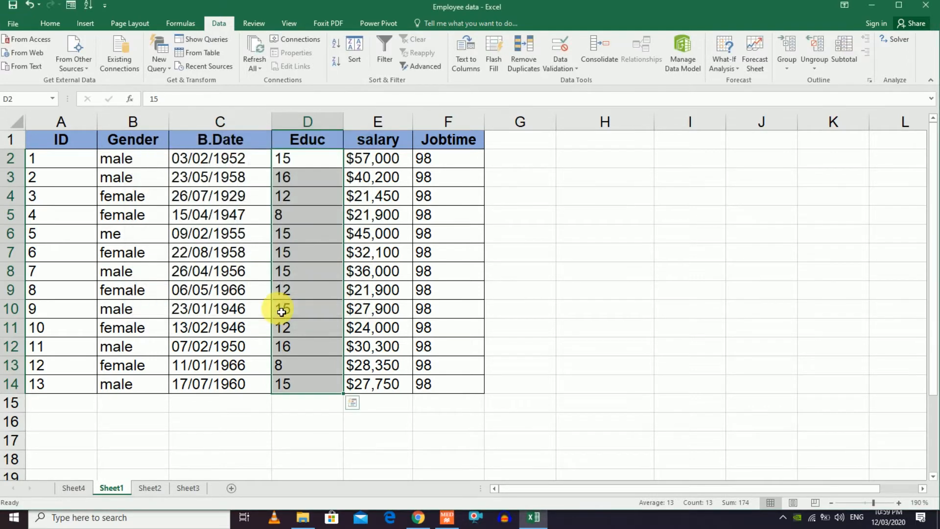
# Change the Educ value in cell D7 to 12
pyautogui.click(310, 314)
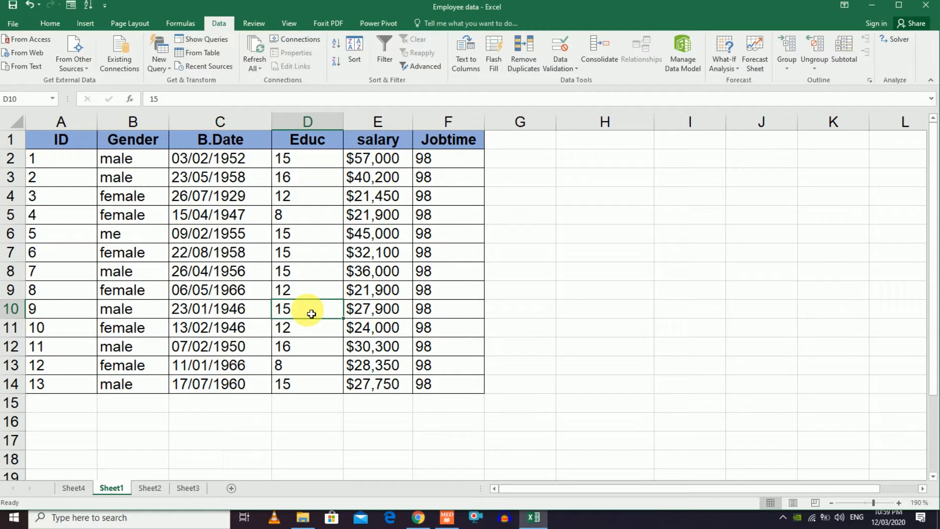
pyautogui.click(301, 184)
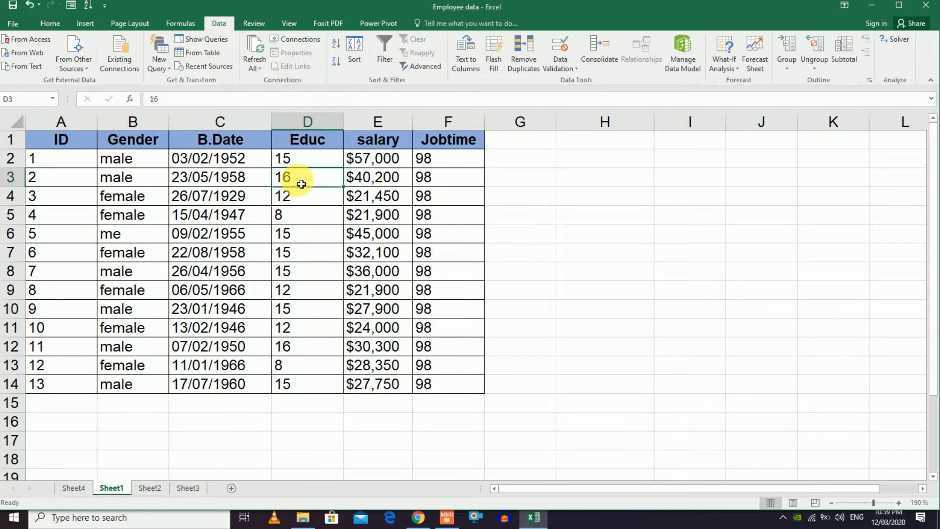
pyautogui.click(300, 217)
pyautogui.click(304, 178)
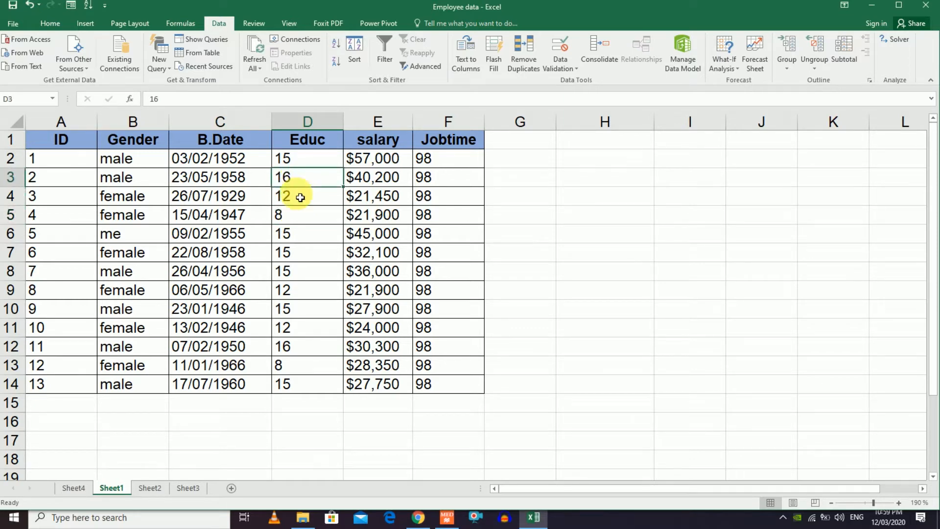
pyautogui.click(305, 251)
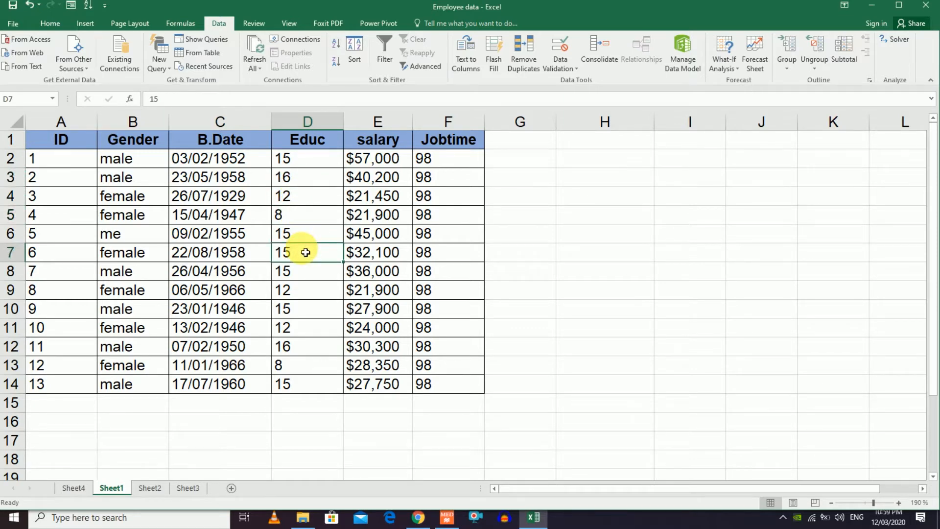
pyautogui.write('12')
pyautogui.press('Return')
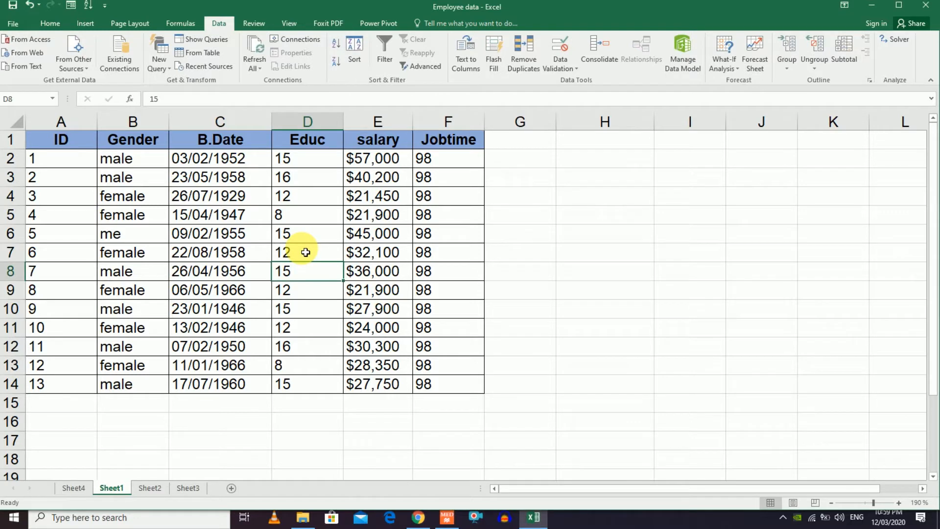
# Try to enter 3 as the Educ value in cell D8 to test the validation rule, then cancel the entry
pyautogui.write('3')
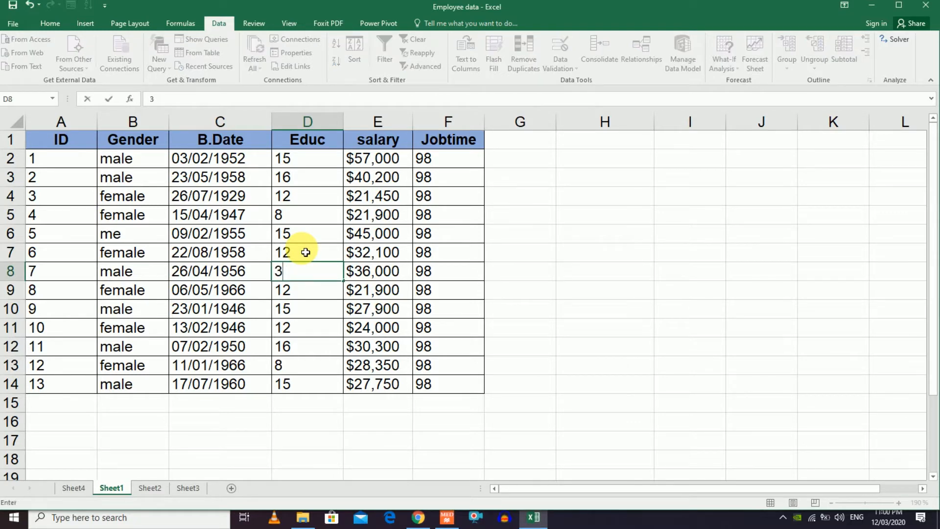
pyautogui.press('Return')
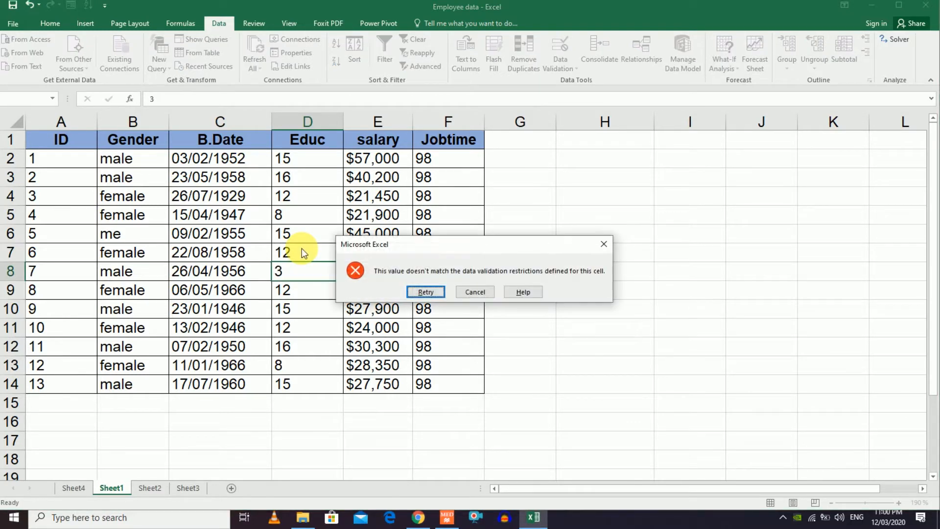
pyautogui.click(425, 292)
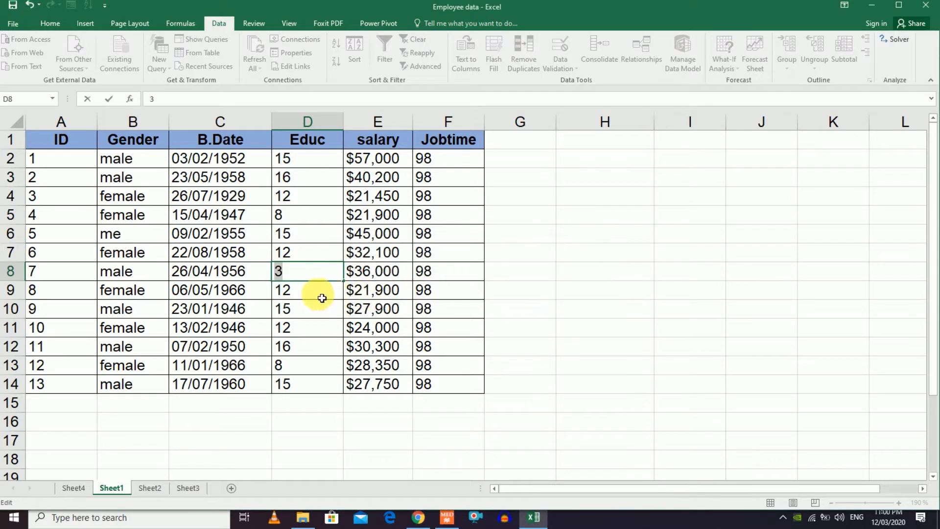
pyautogui.click(476, 292)
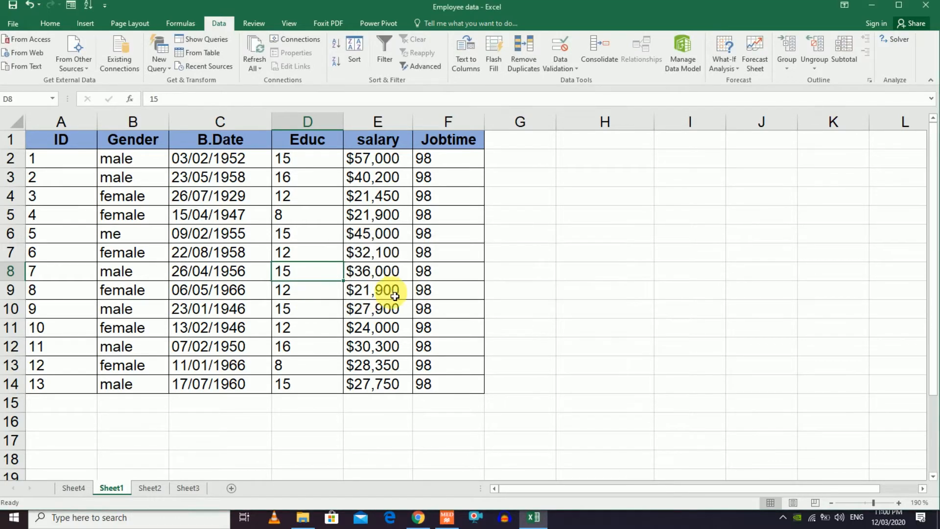
# Try to enter 4 as the Educ value in cell D9, retry once, and cancel the entry
pyautogui.click(312, 296)
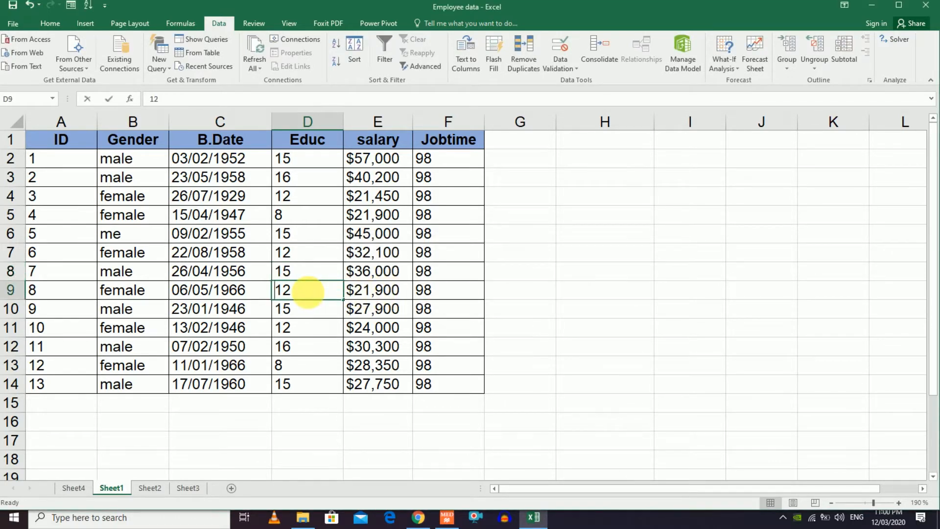
pyautogui.write('4')
pyautogui.press('Return')
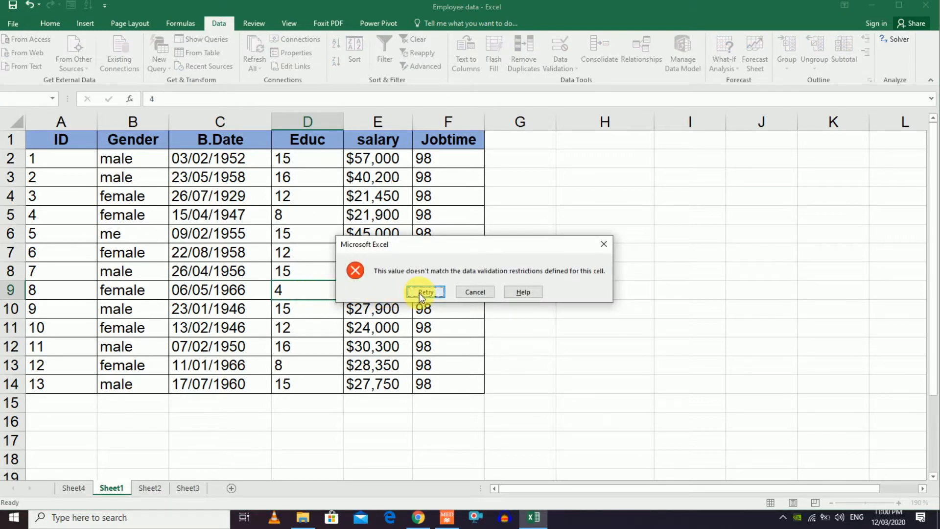
pyautogui.click(420, 294)
pyautogui.press('Return')
pyautogui.click(467, 298)
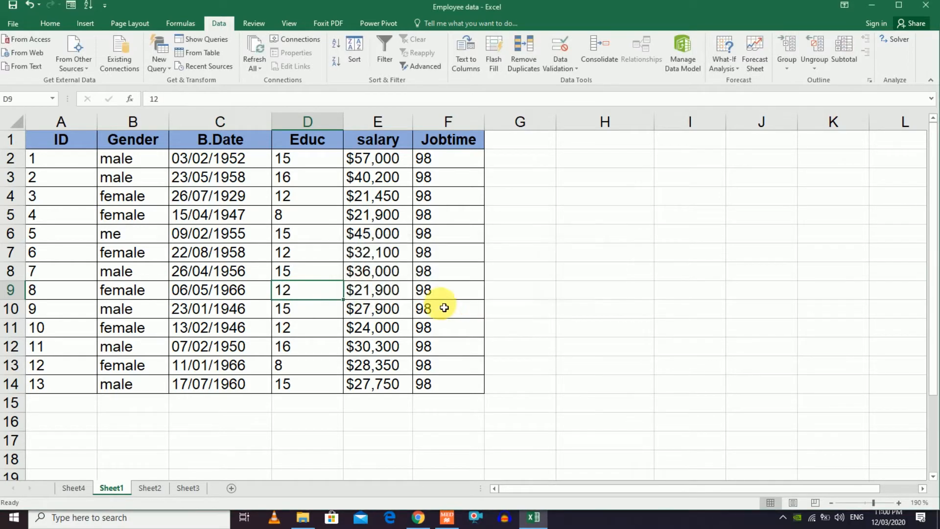
# Try to enter 22 in cell D10 to test the rule's upper limit, and cancel the entry
pyautogui.click(298, 313)
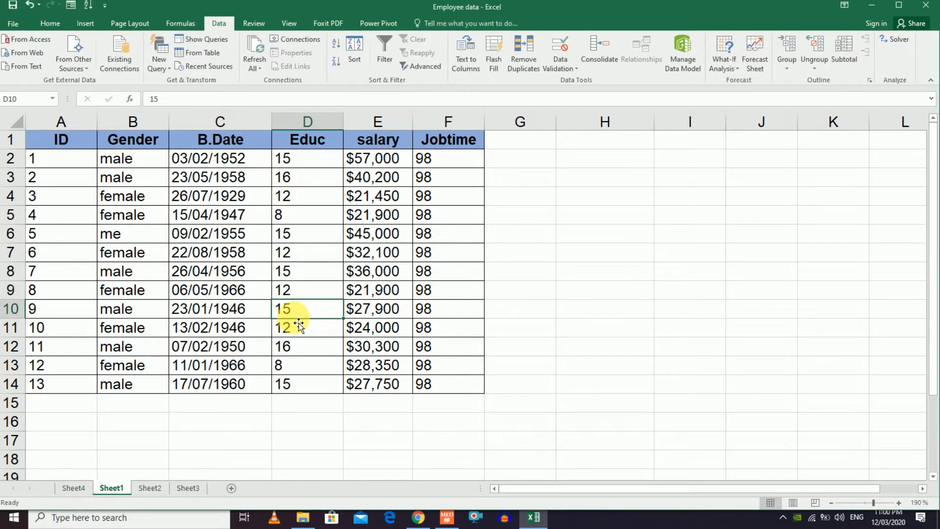
pyautogui.write('22')
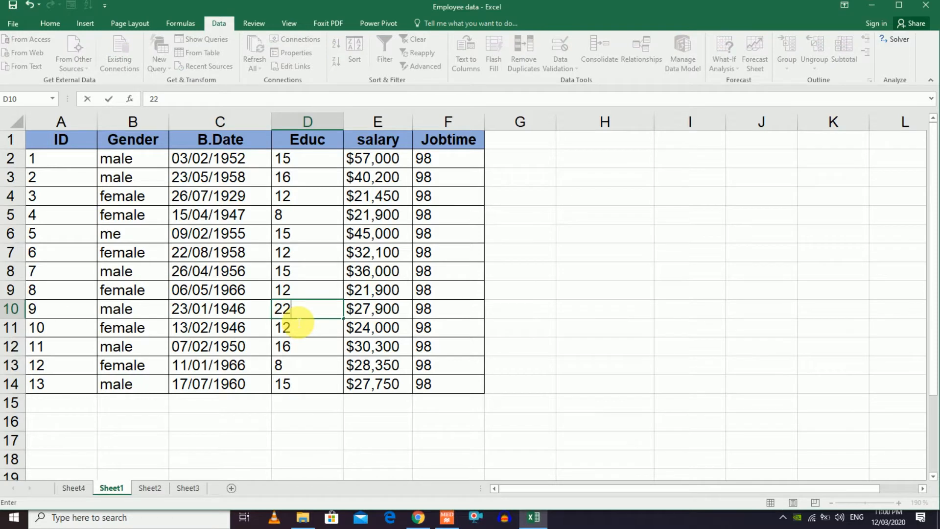
pyautogui.press('Return')
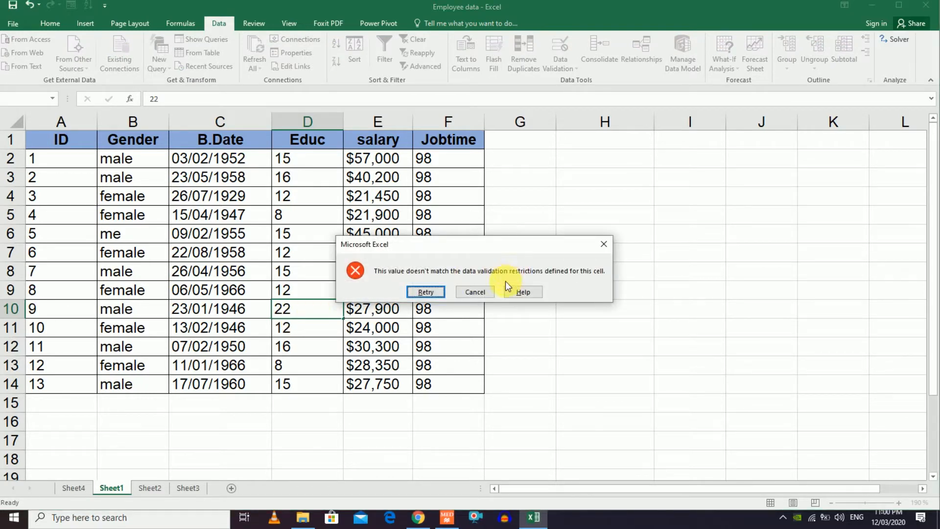
pyautogui.click(477, 293)
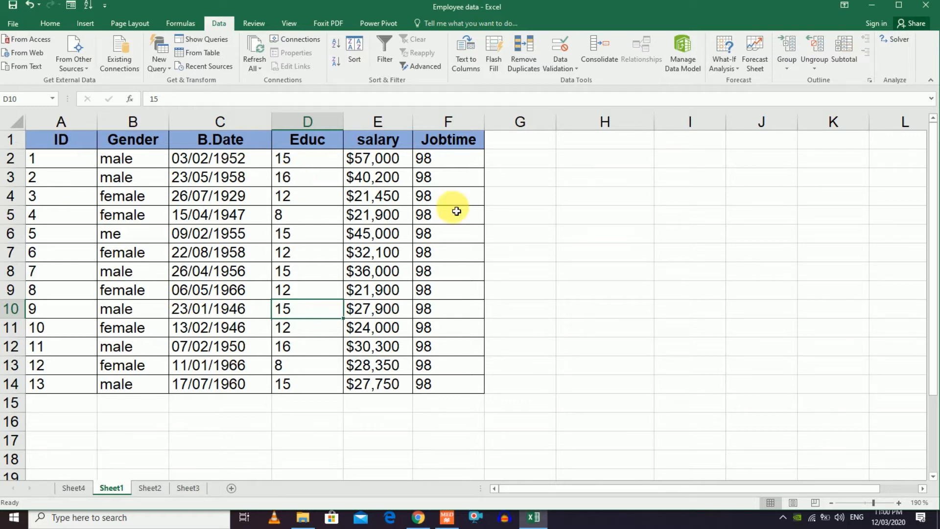
# Circle the invalid data on the sheet and change the Educ value in cell D12 to 12
pyautogui.click(578, 68)
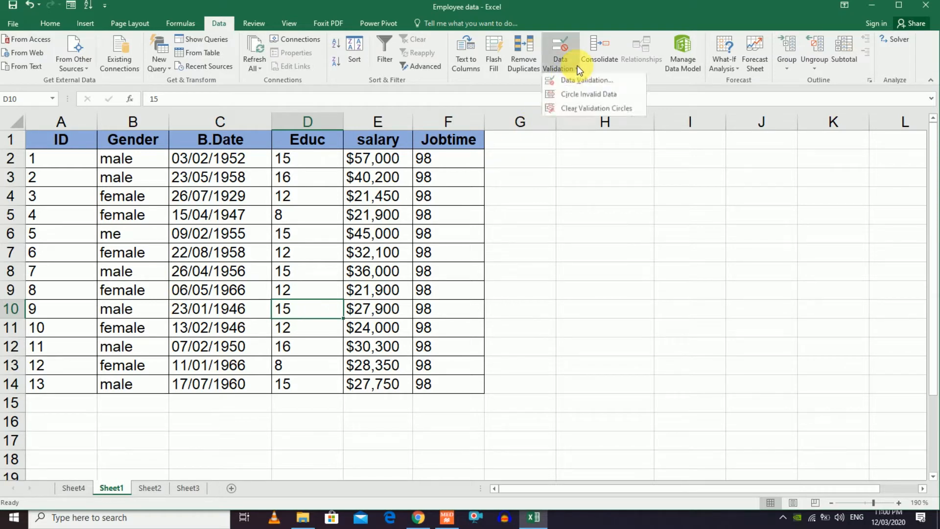
pyautogui.click(583, 96)
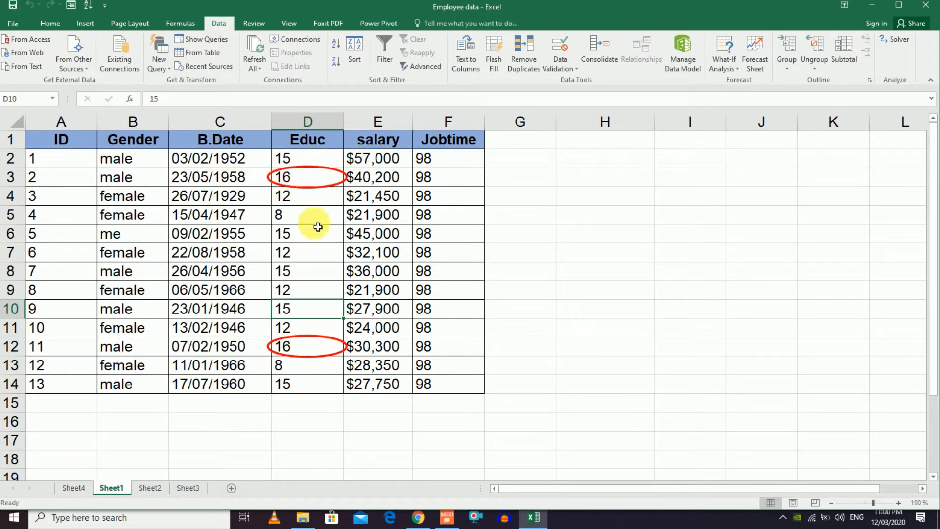
pyautogui.click(308, 352)
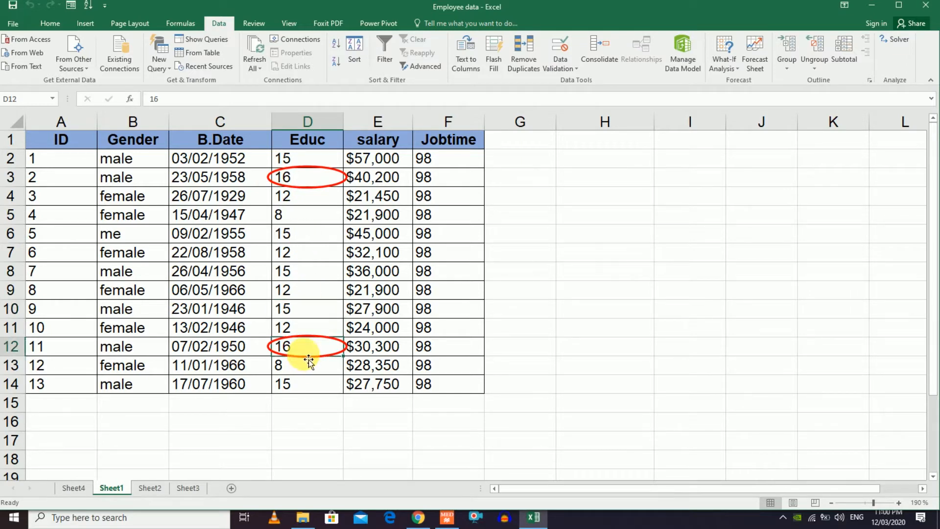
pyautogui.write('12')
pyautogui.press('Return')
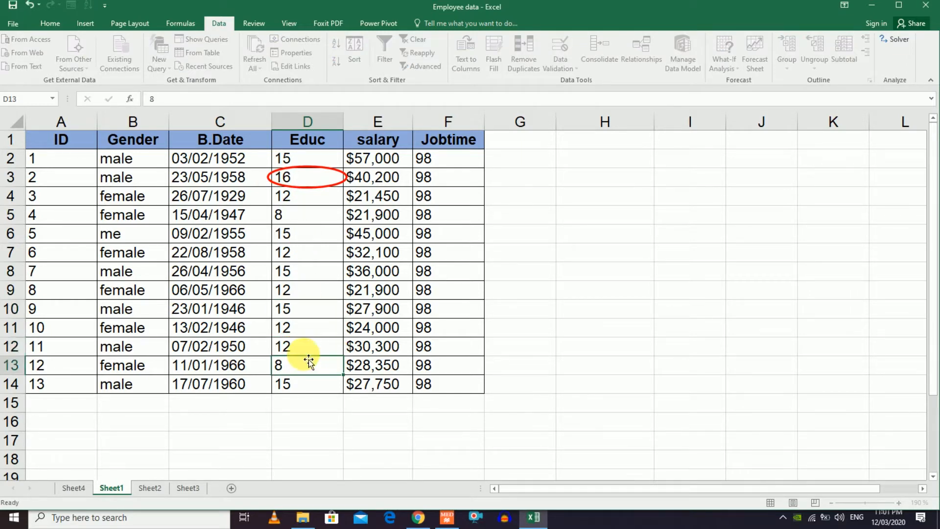
# Try to replace the circled Educ value in cell D3 with 2, and cancel the entry
pyautogui.click(301, 183)
pyautogui.write('2')
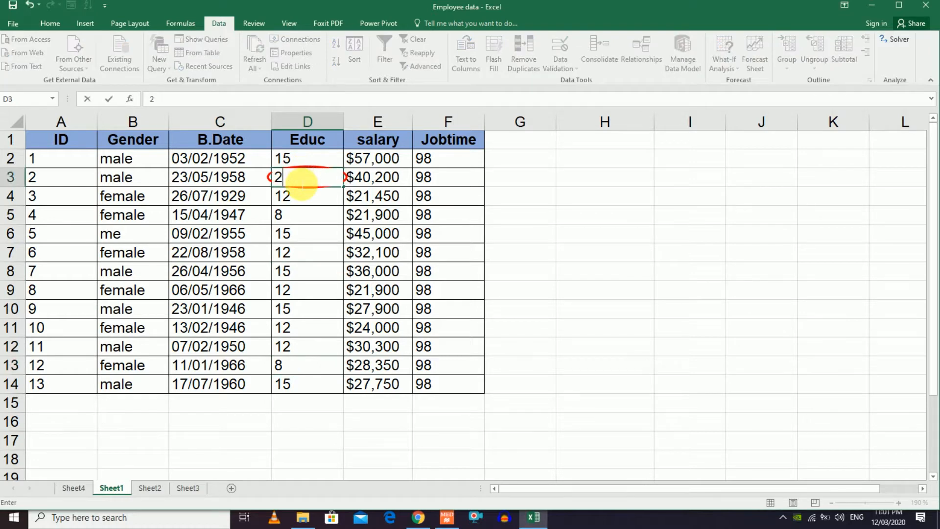
pyautogui.press('Return')
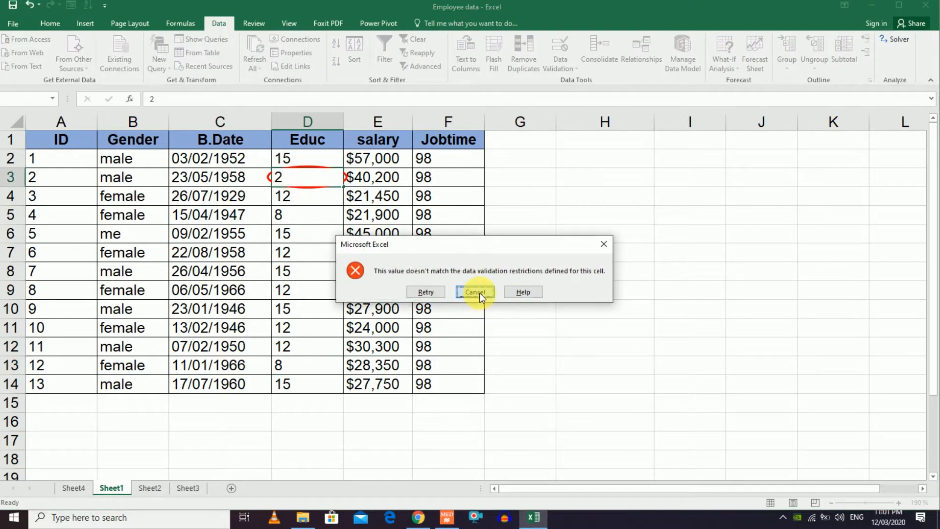
pyautogui.click(476, 292)
pyautogui.click(293, 244)
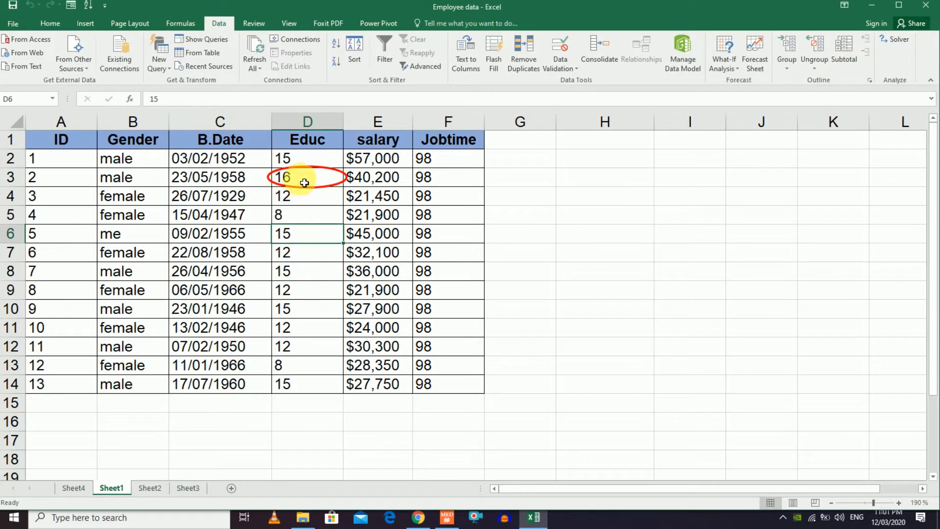
# Clear the validation circles from the sheet
pyautogui.click(573, 69)
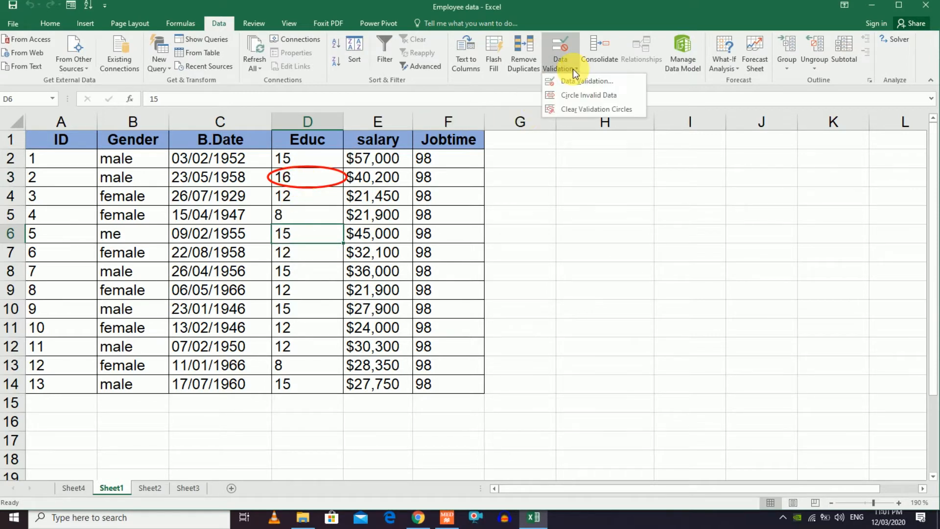
pyautogui.click(580, 111)
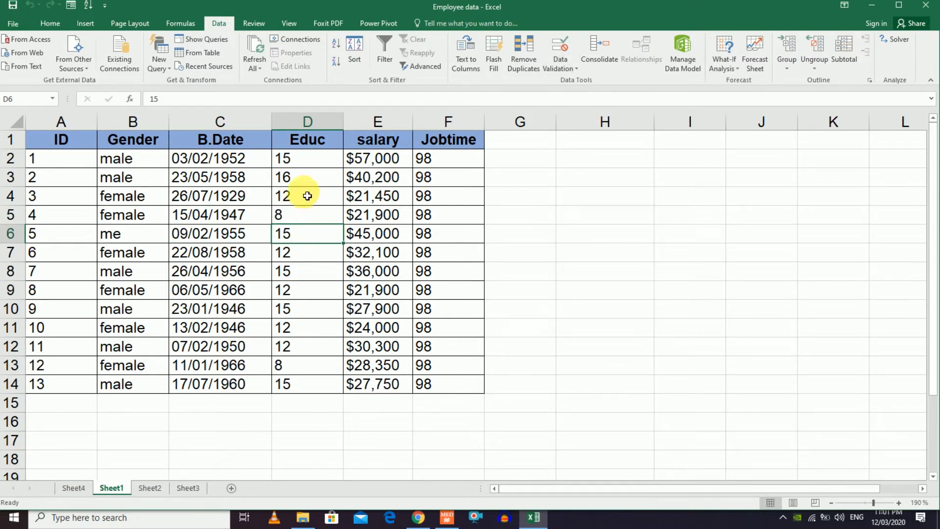
pyautogui.click(577, 68)
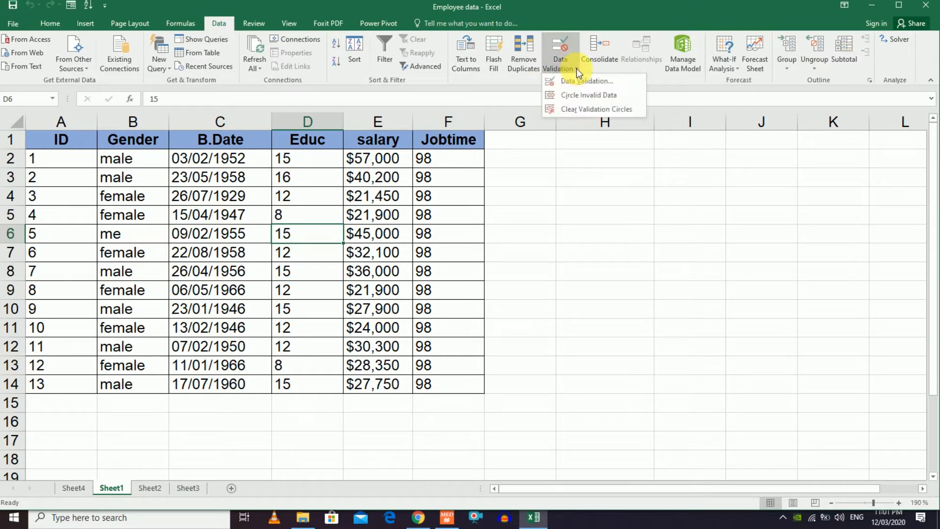
pyautogui.click(577, 69)
# Clear all existing data validation settings for the Educ values in D2:D14
pyautogui.moveTo(308, 165); pyautogui.dragTo(329, 380)
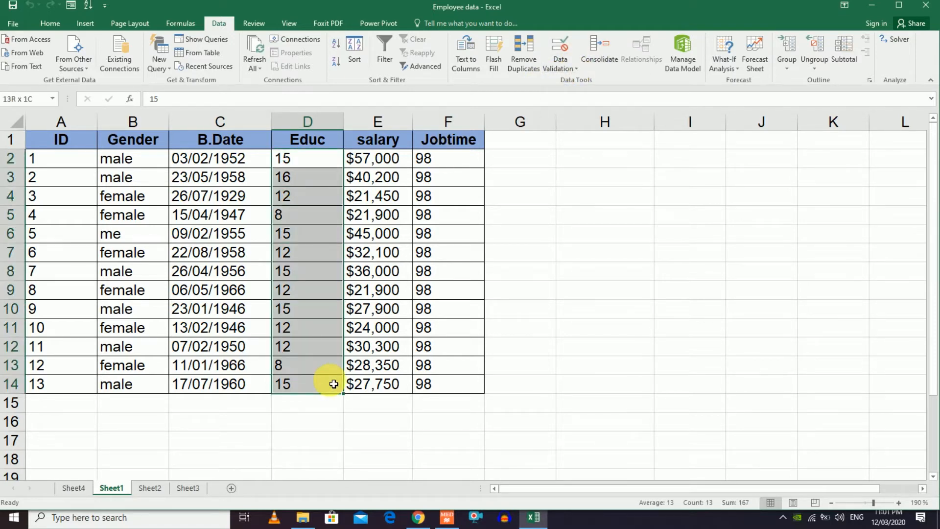
pyautogui.click(575, 70)
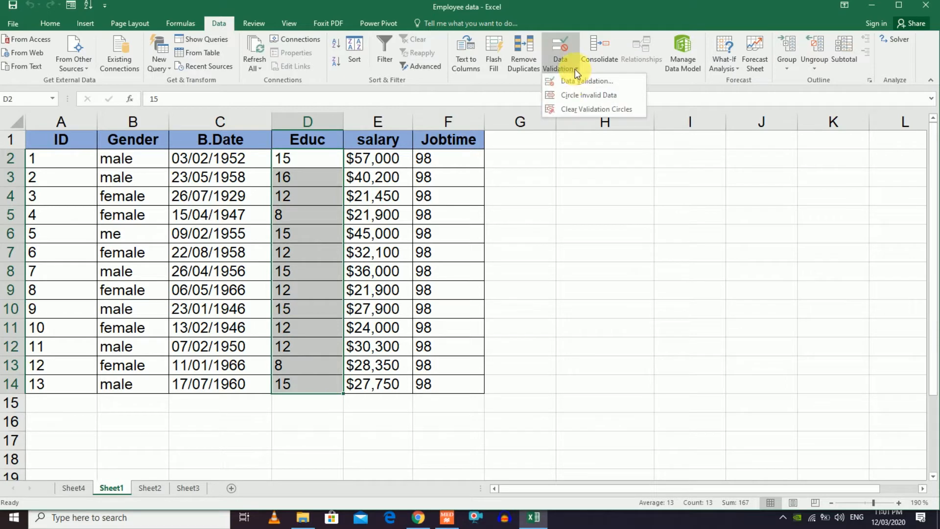
pyautogui.click(577, 83)
pyautogui.click(166, 307)
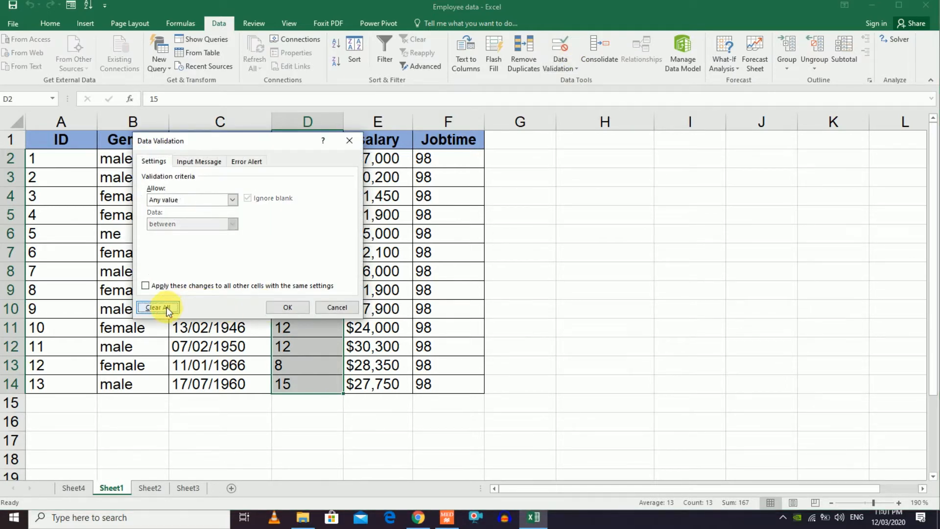
# Set the validation criteria for D2:D14 to whole numbers between a minimum of 5 and a maximum of 20
pyautogui.click(233, 200)
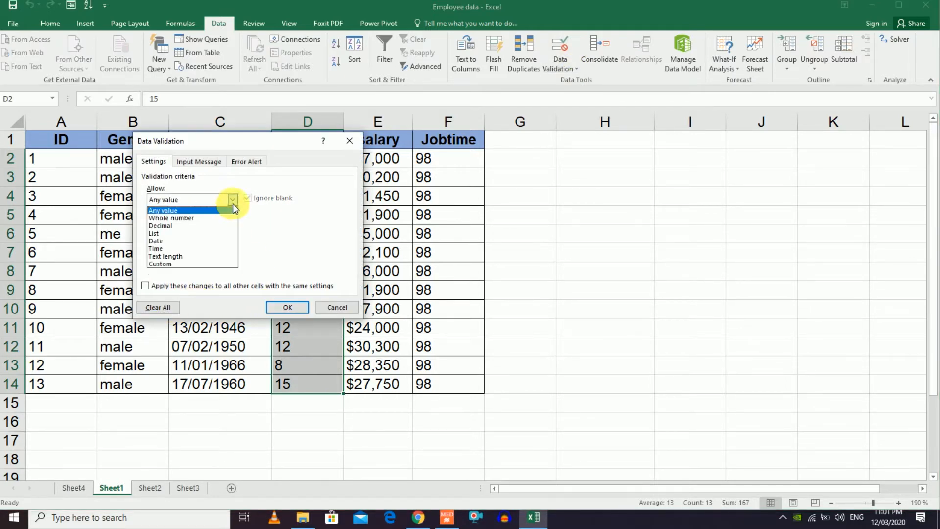
pyautogui.click(214, 218)
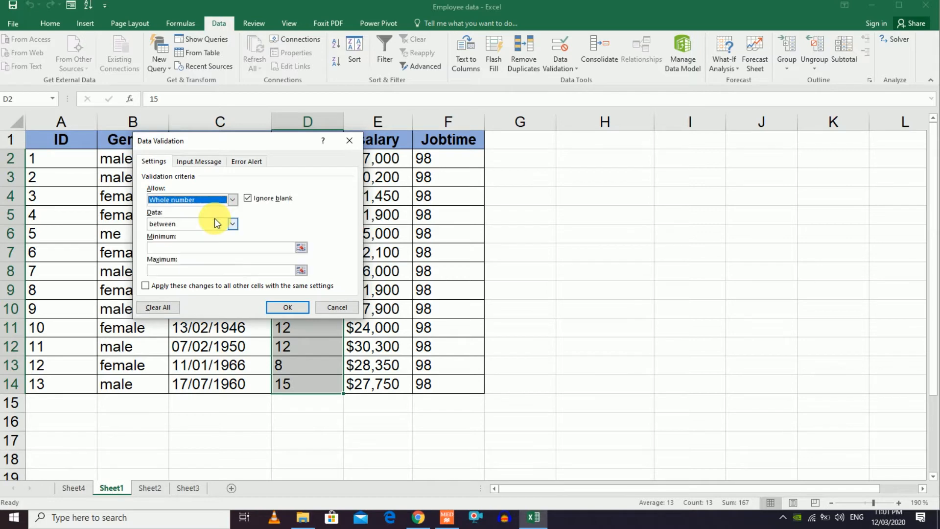
pyautogui.click(198, 250)
pyautogui.write('5')
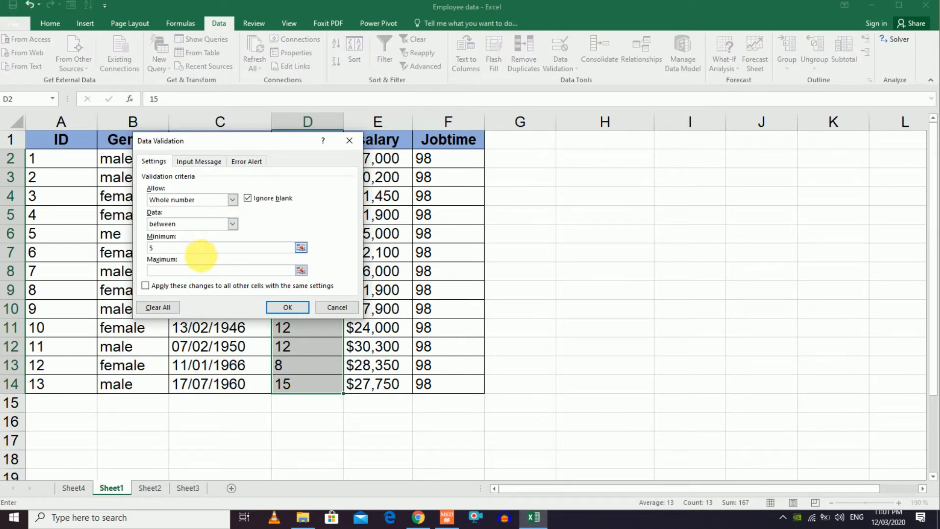
pyautogui.click(207, 271)
pyautogui.write('20')
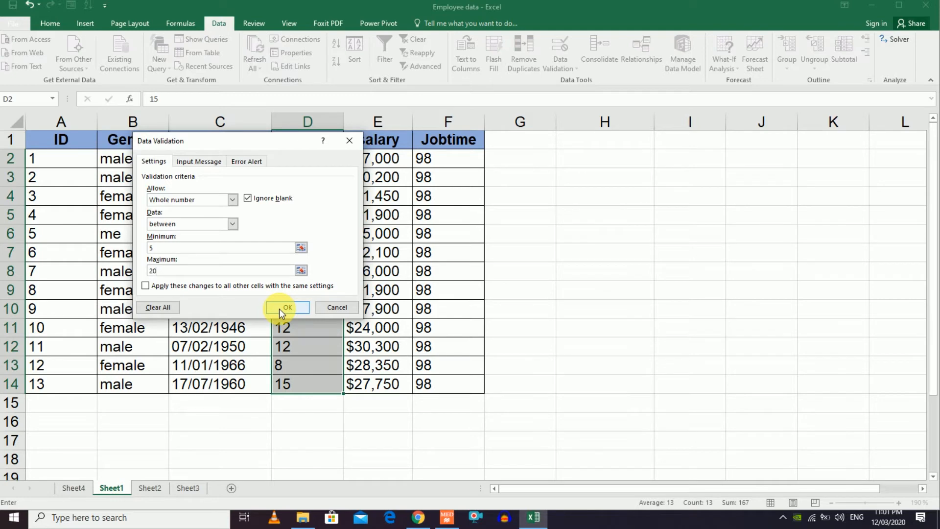
# Add an input message to the validation rule with the title "HI uses" and the text "Put Between 5 and 20"
pyautogui.click(199, 162)
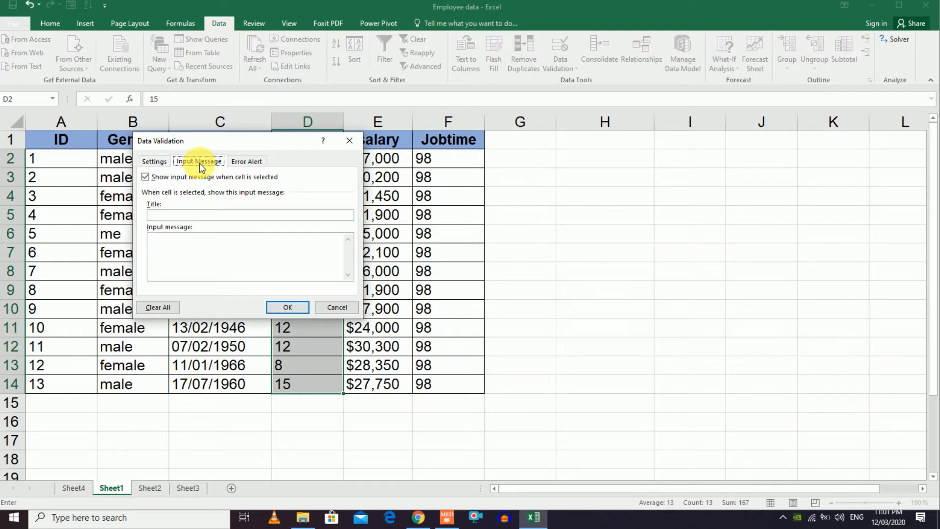
pyautogui.click(206, 216)
pyautogui.write('Hi uses')
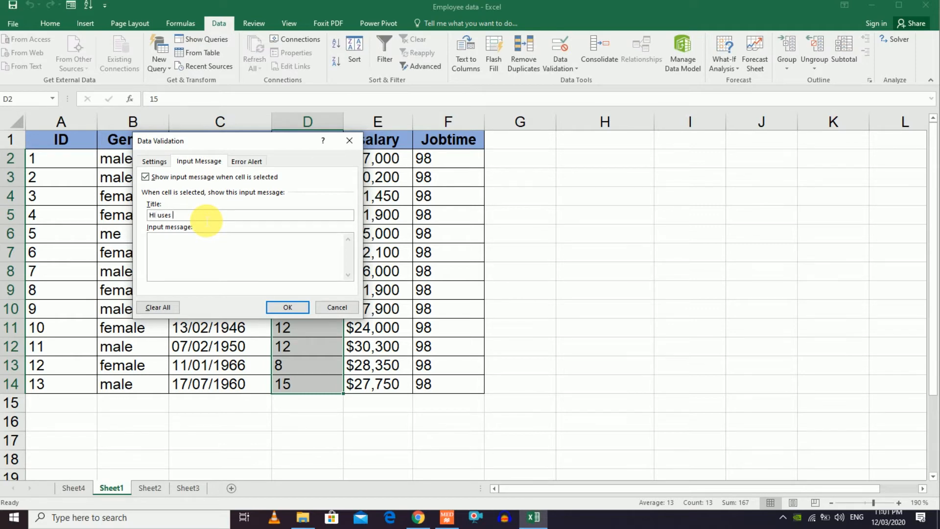
pyautogui.click(196, 254)
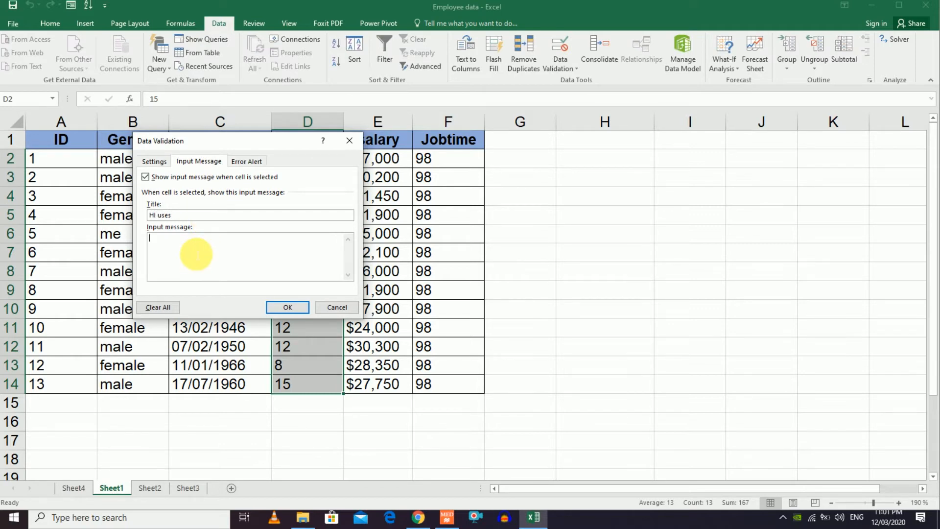
pyautogui.write('Put Between 5 and 20')
# Set a Stop-style error alert with the title "HI users" and the message "its Wrong Value", and apply the validation rule
pyautogui.click(251, 162)
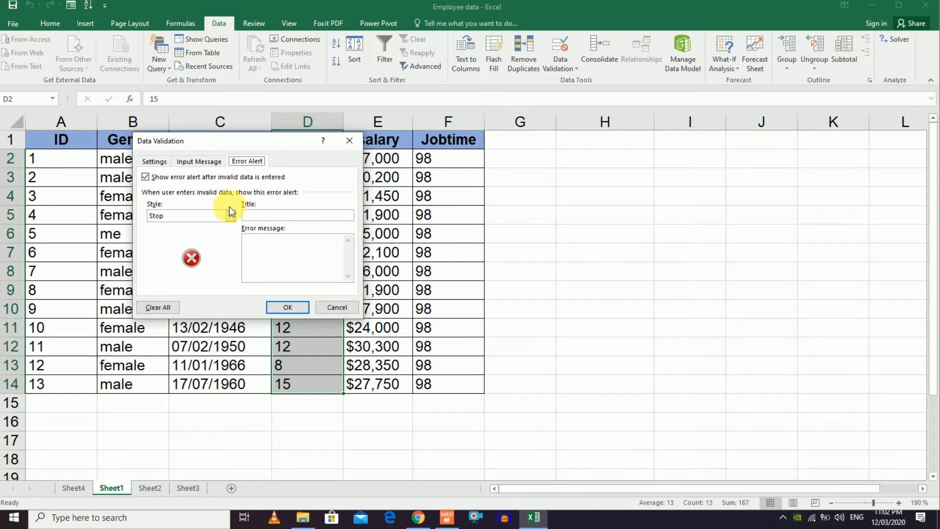
pyautogui.click(230, 216)
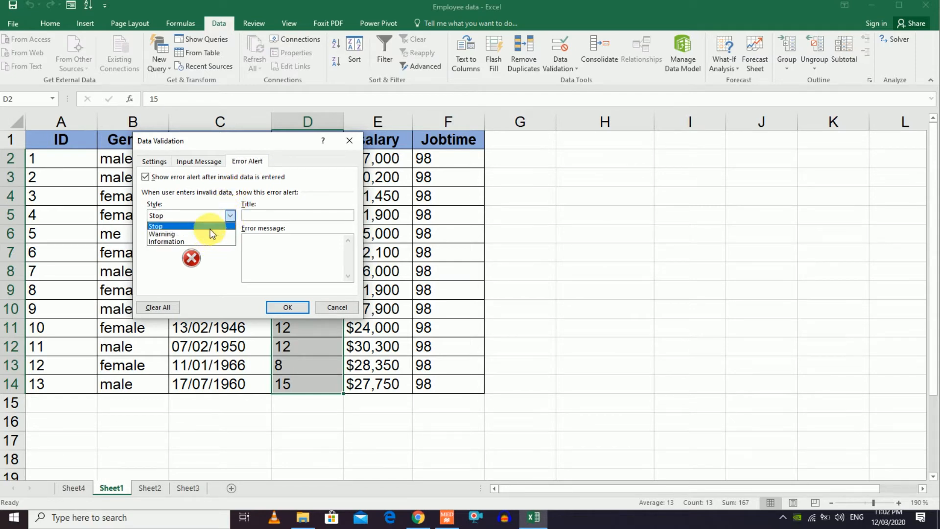
pyautogui.click(210, 227)
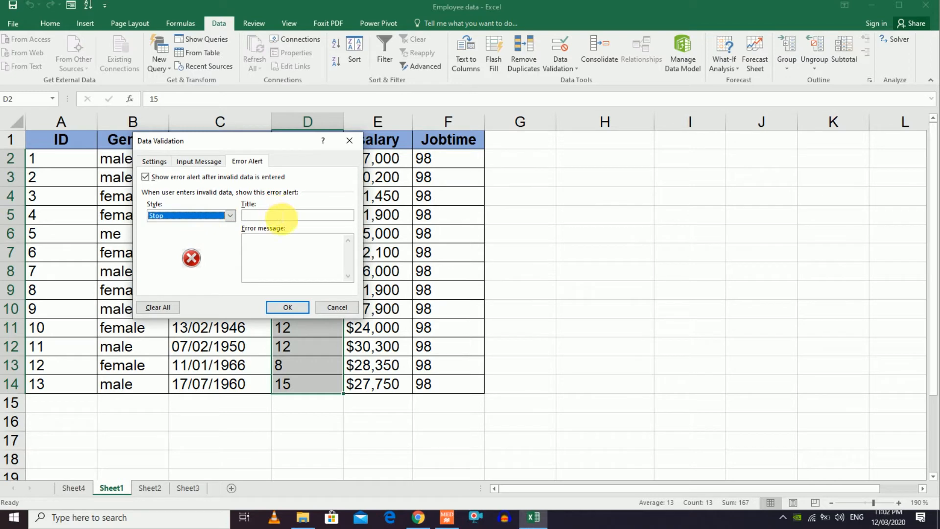
pyautogui.click(281, 217)
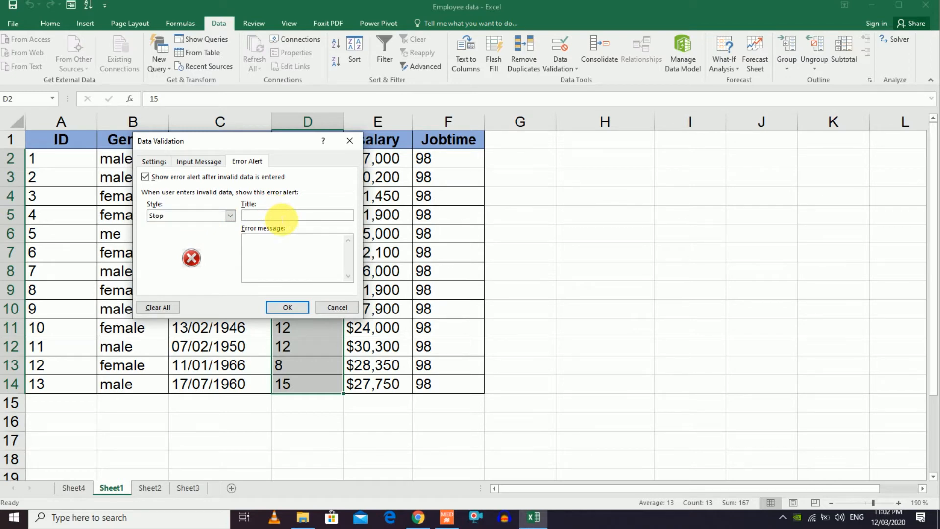
pyautogui.write('Hi users')
pyautogui.click(283, 245)
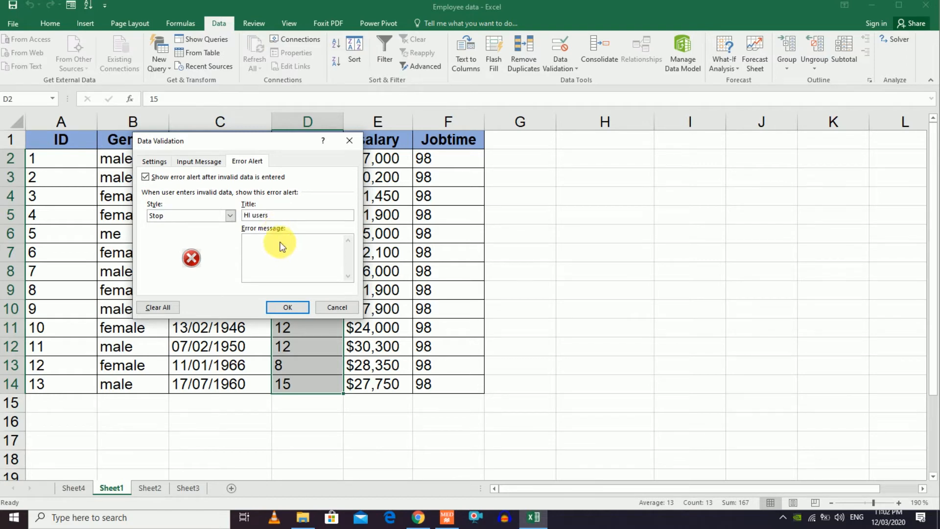
pyautogui.write('its Wrong Values')
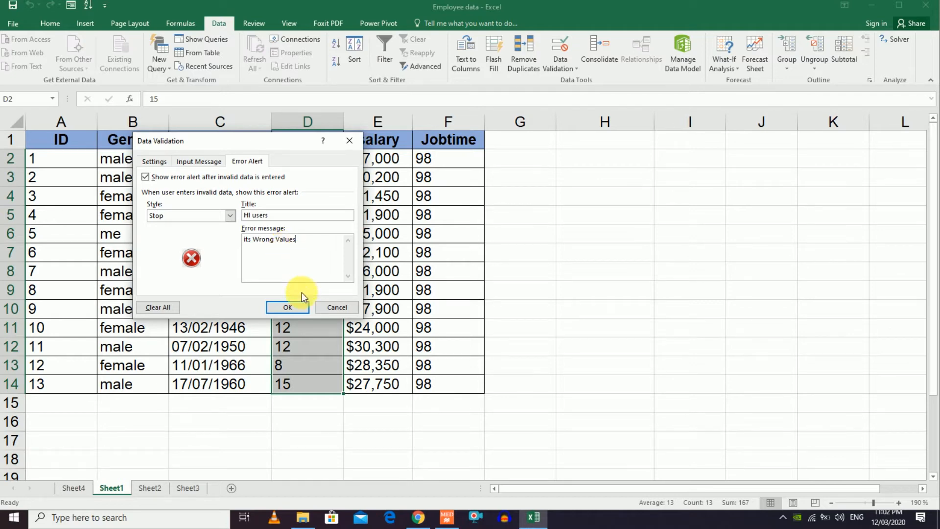
pyautogui.press('BackSpace')
pyautogui.click(301, 309)
# Check the input message on the Educ cells D2 and D4
pyautogui.click(374, 269)
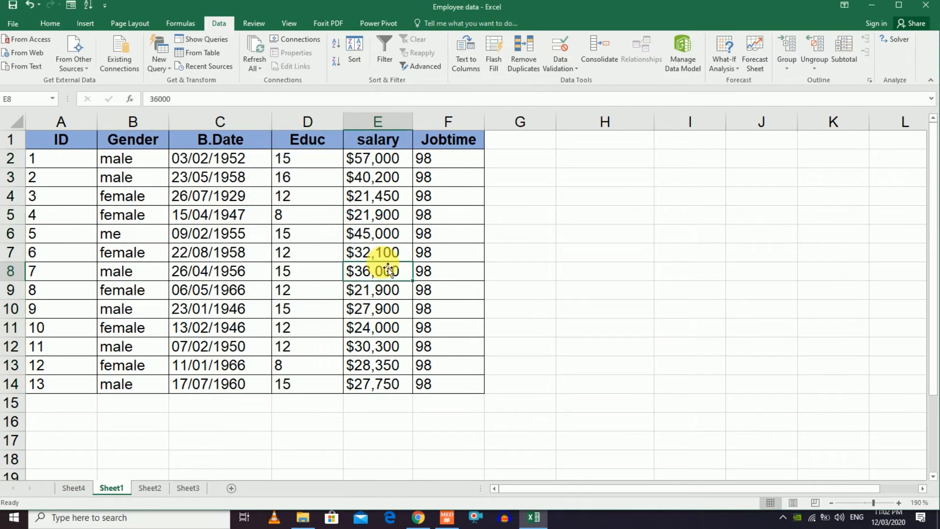
pyautogui.click(298, 162)
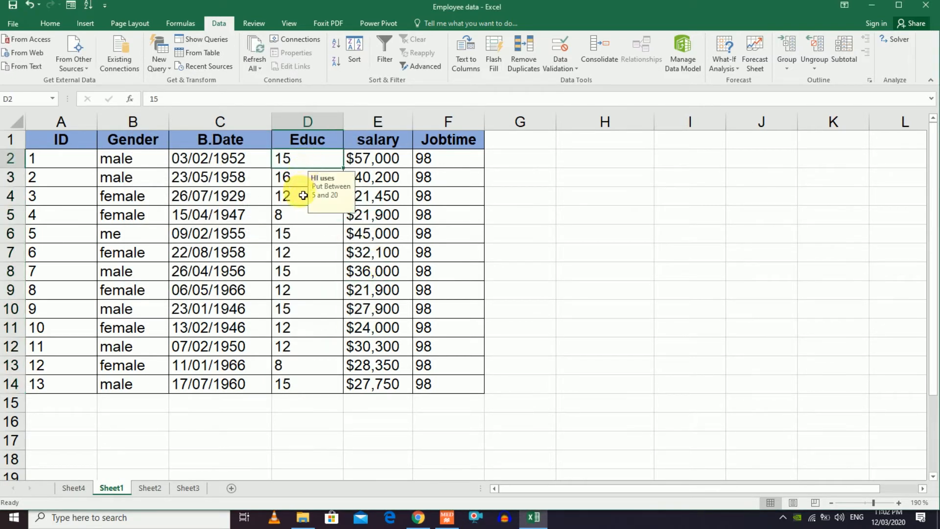
pyautogui.click(303, 198)
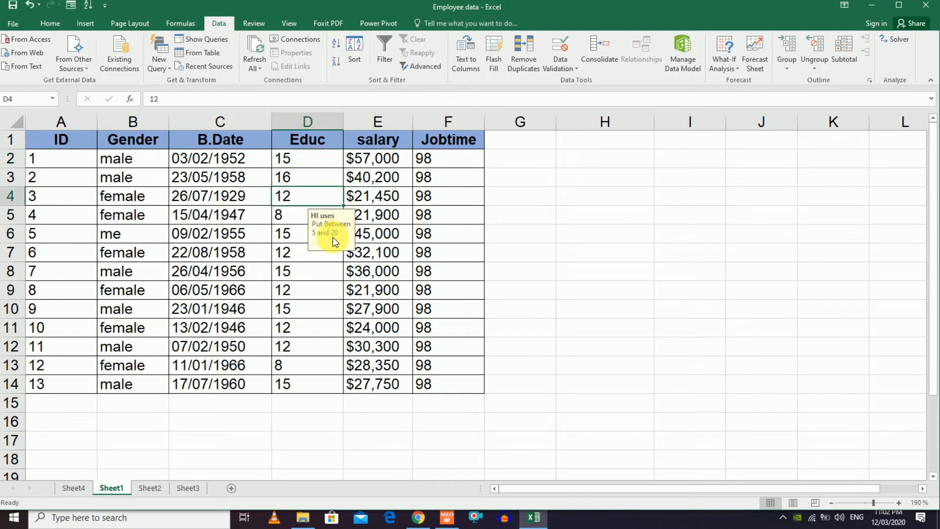
# Try to enter 29 in cell D8 to test the custom error alert, and cancel the entry
pyautogui.click(302, 268)
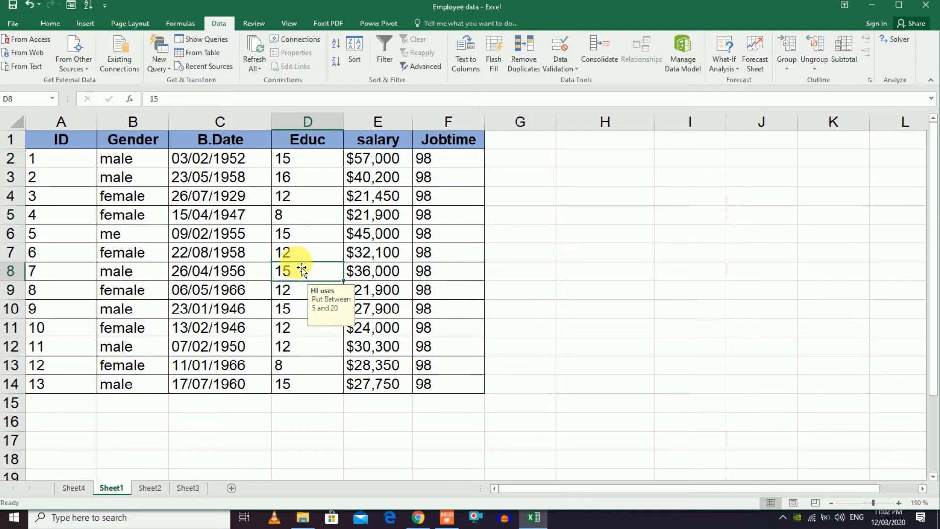
pyautogui.write('29')
pyautogui.press('Return')
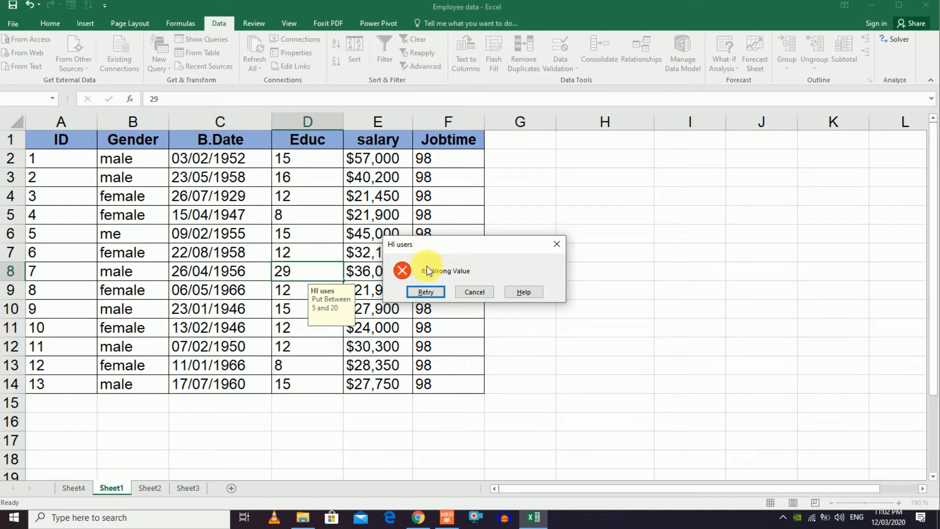
pyautogui.click(474, 293)
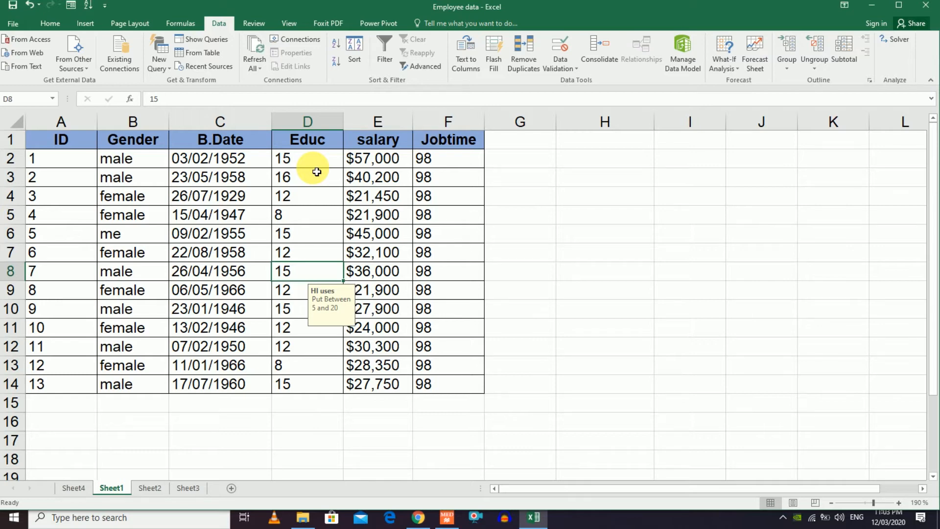
# Review the validation criteria of cell D8 and the available Allow types, and close the dialog without changes
pyautogui.click(577, 68)
pyautogui.click(582, 80)
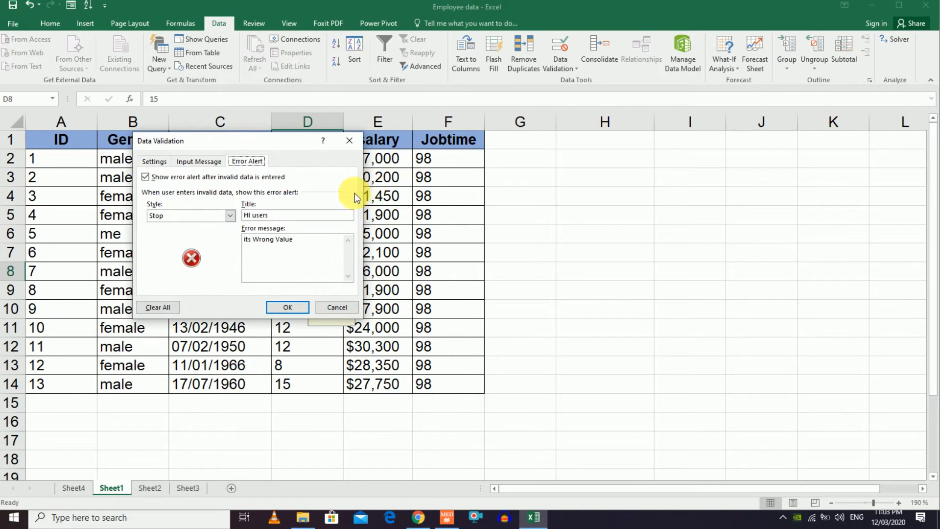
pyautogui.click(153, 161)
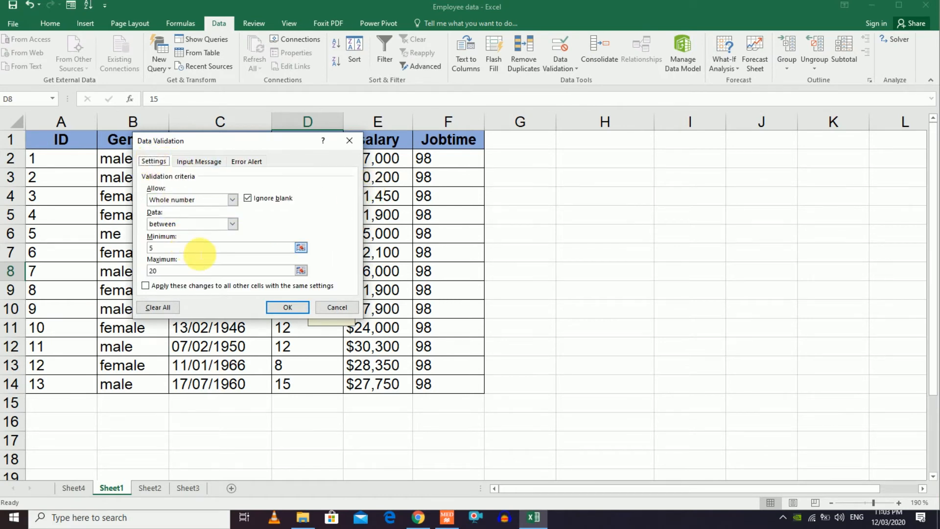
pyautogui.click(231, 200)
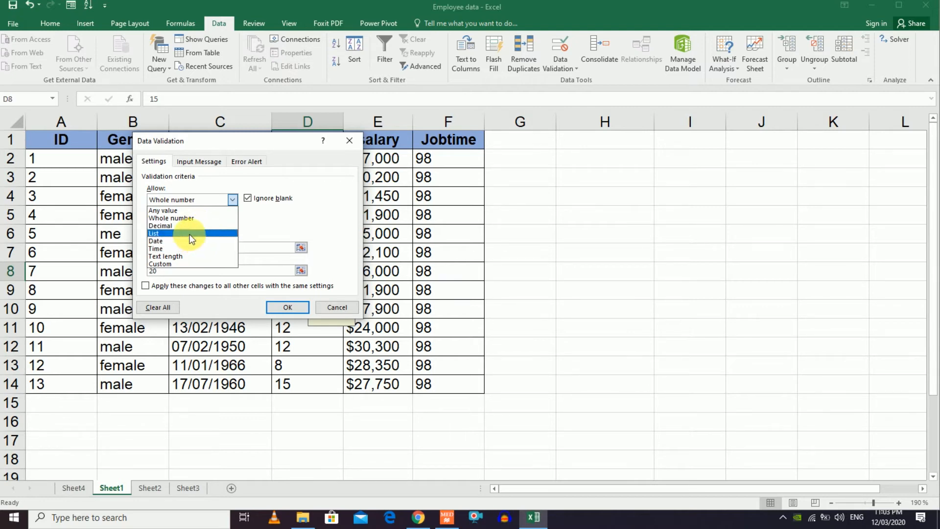
pyautogui.click(337, 308)
# Delete all Gender entries in cells B2:B14
pyautogui.moveTo(129, 158); pyautogui.dragTo(143, 384)
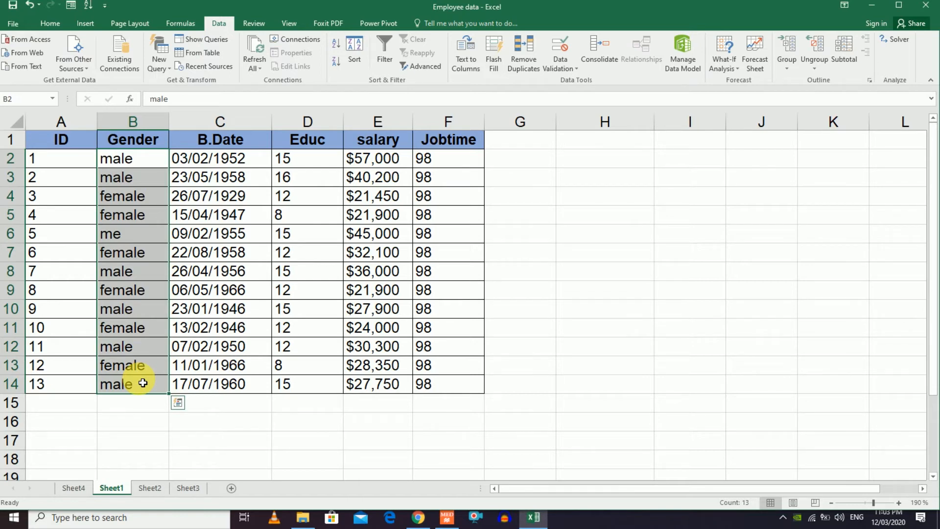
pyautogui.press('Delete')
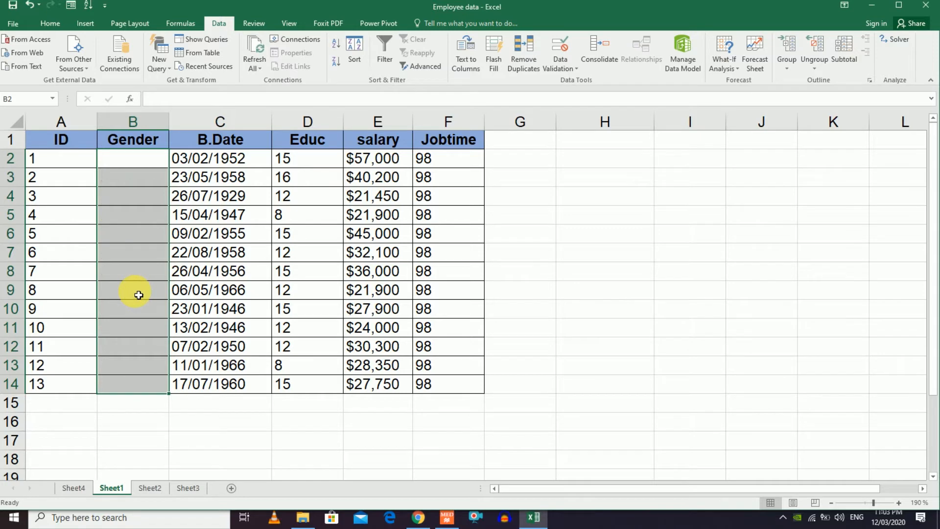
pyautogui.click(127, 201)
# Enter "male" in cell B2 and "female" in cell B3 of the Gender column
pyautogui.click(128, 165)
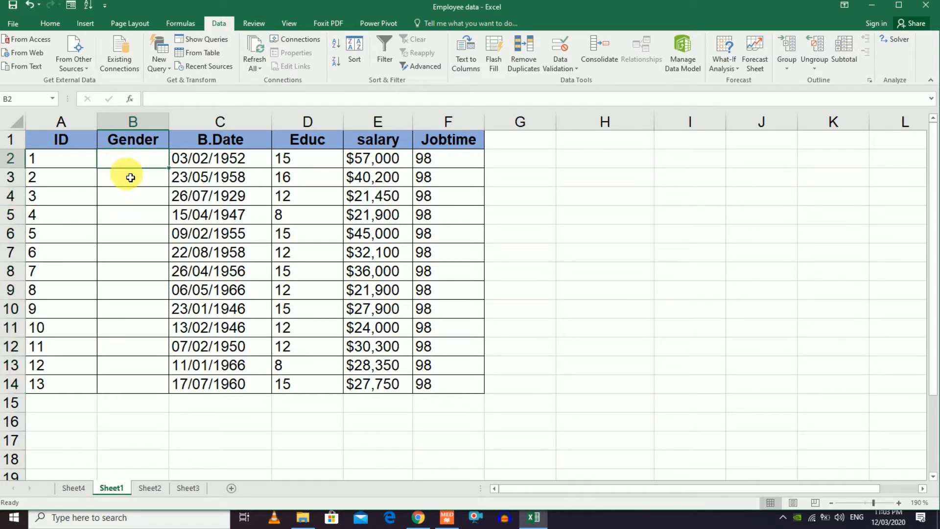
pyautogui.write('male')
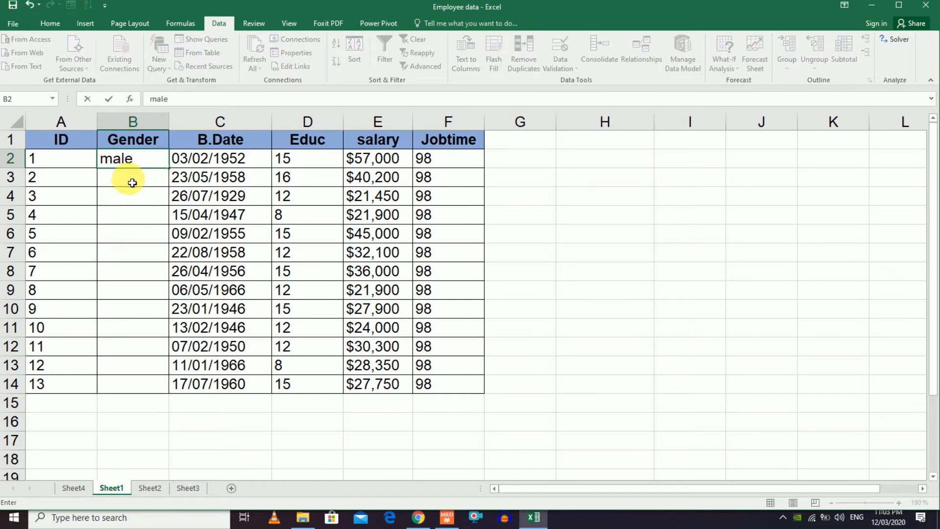
pyautogui.click(132, 182)
pyautogui.write('female')
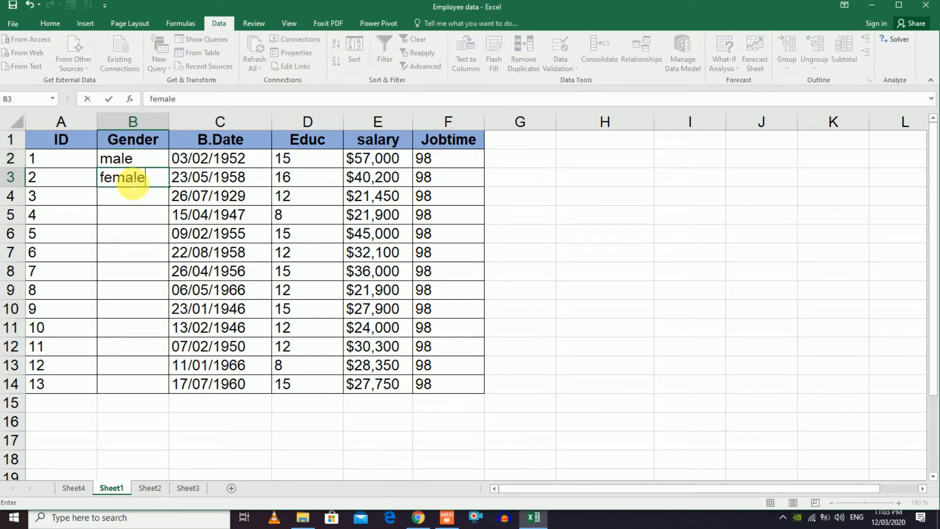
pyautogui.click(141, 218)
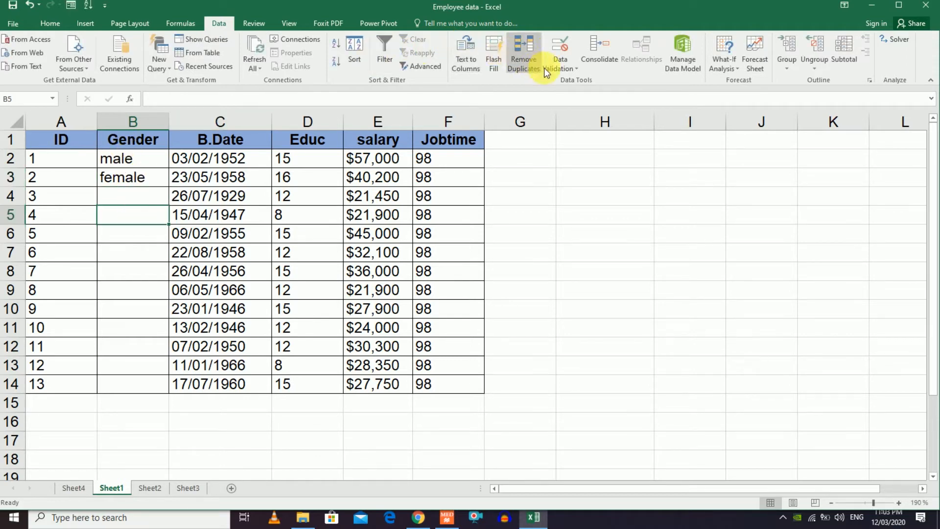
# Apply list data validation to the Gender cells B2:B14 with the source "male,female"
pyautogui.moveTo(126, 161); pyautogui.dragTo(128, 390)
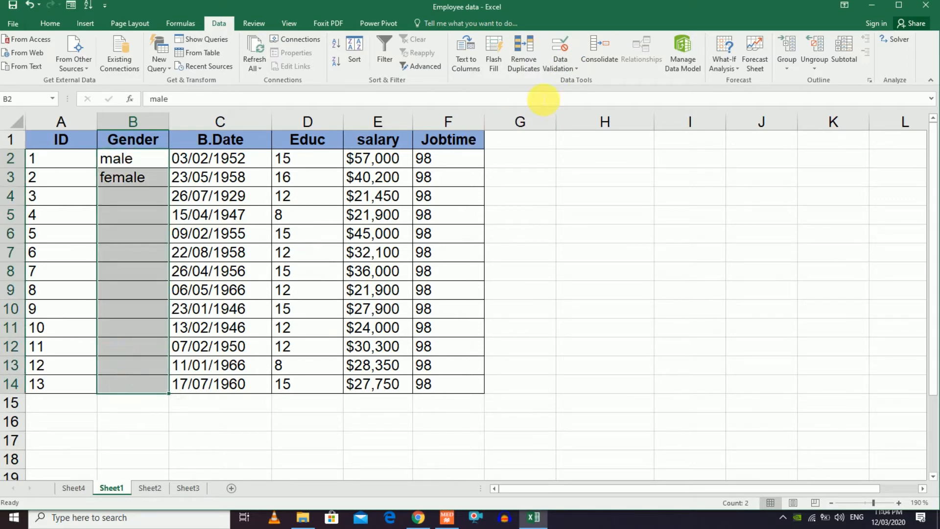
pyautogui.click(567, 67)
pyautogui.click(567, 78)
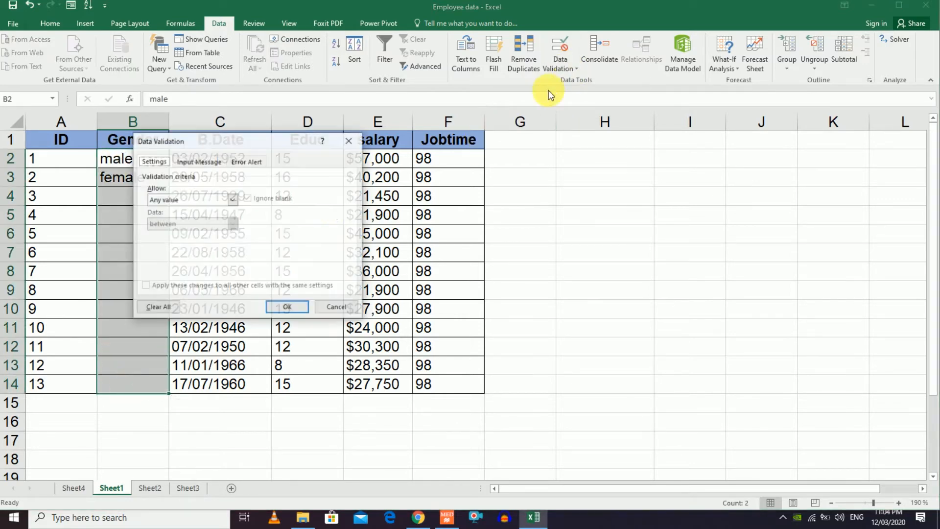
pyautogui.click(233, 199)
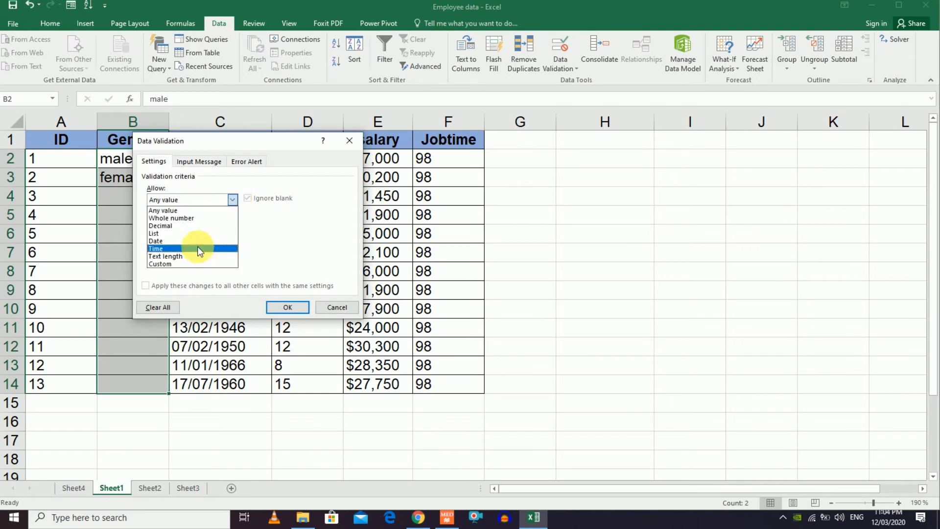
pyautogui.click(195, 232)
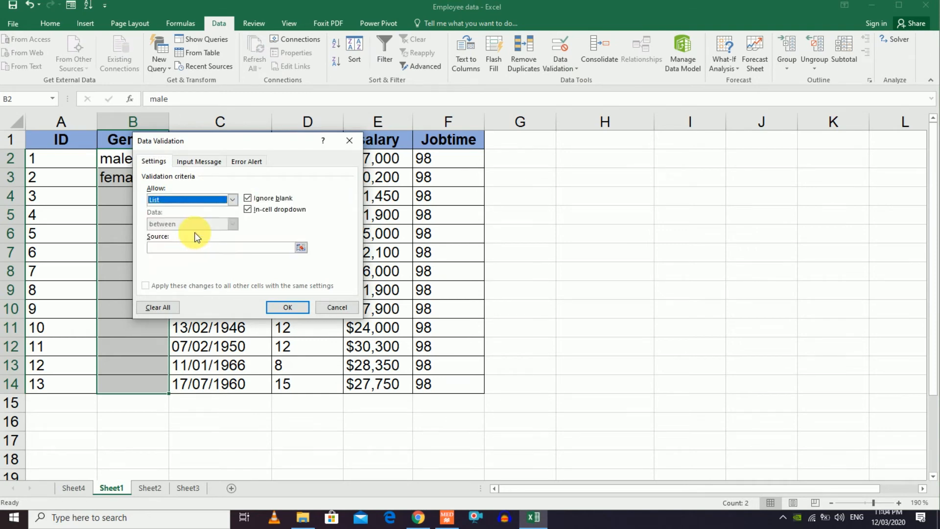
pyautogui.click(226, 248)
pyautogui.moveTo(252, 139); pyautogui.dragTo(425, 157)
pyautogui.write('male')
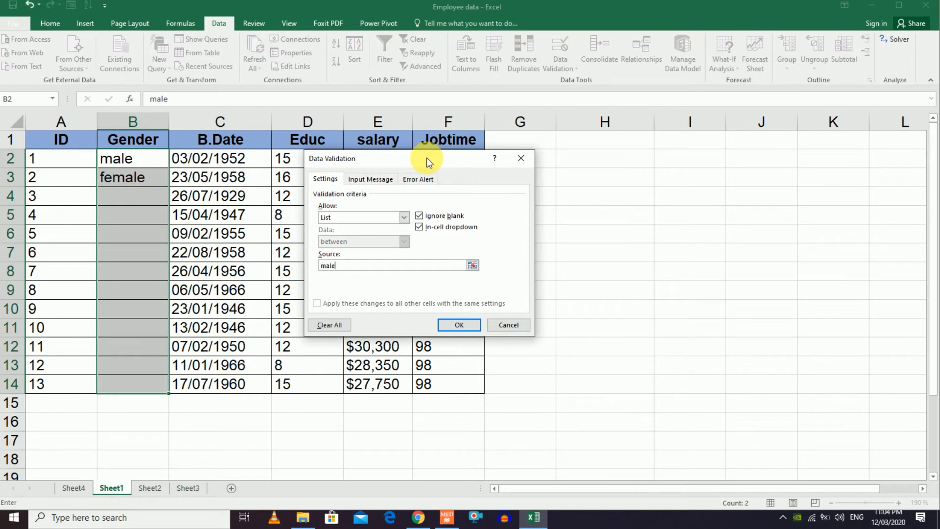
pyautogui.write(',female')
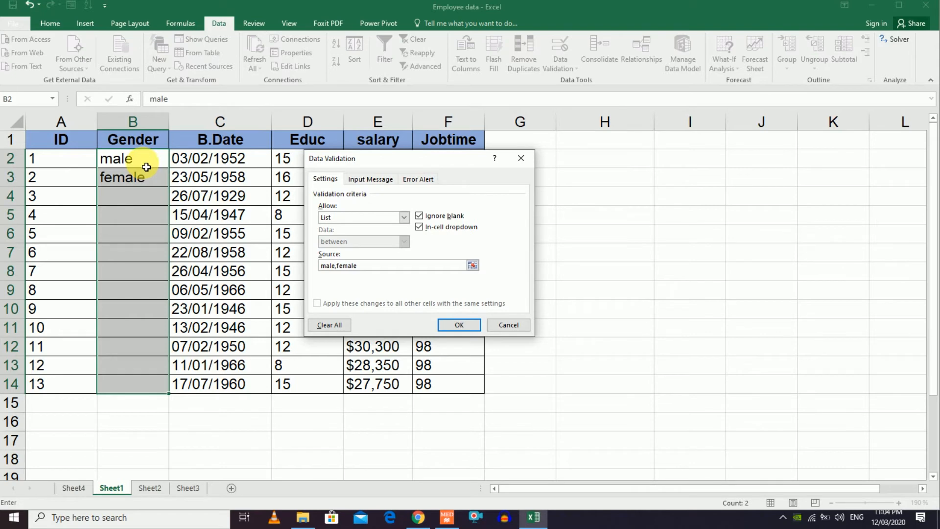
pyautogui.click(460, 326)
# Fill the Gender cells from the validation list, choosing male for B4 and female for B5
pyautogui.click(130, 196)
pyautogui.click(136, 181)
pyautogui.click(141, 201)
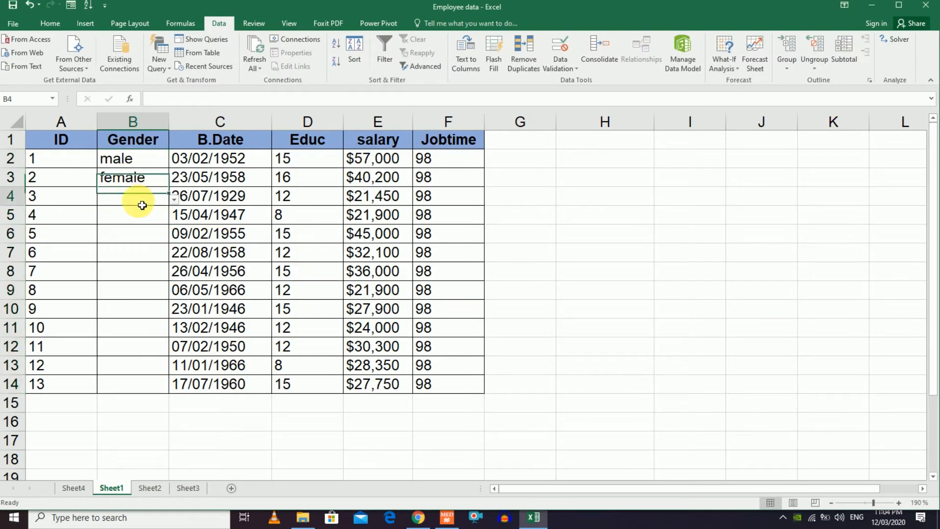
pyautogui.click(174, 198)
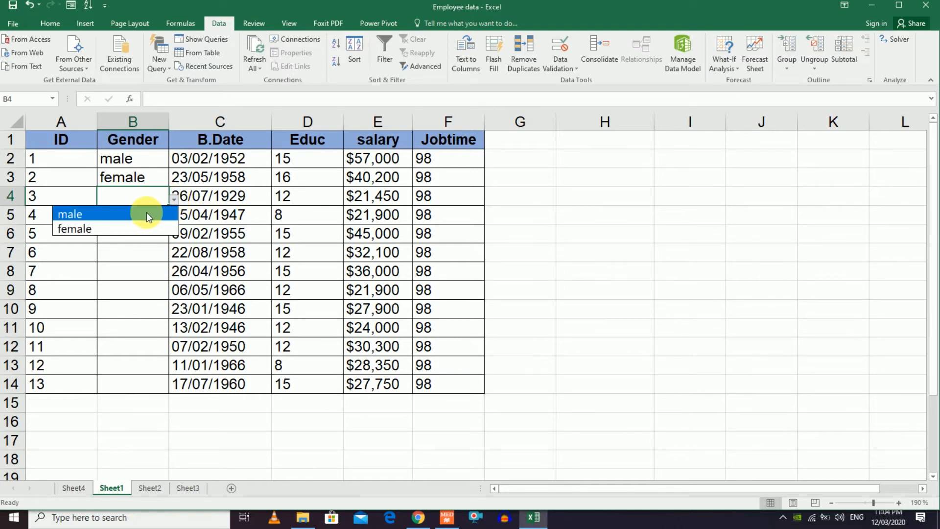
pyautogui.click(146, 214)
pyautogui.click(153, 216)
pyautogui.click(174, 219)
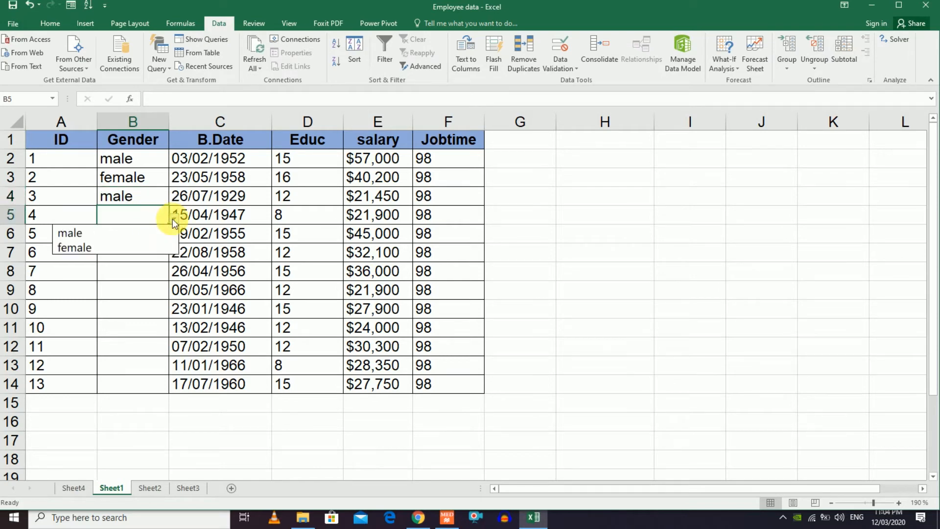
pyautogui.click(131, 248)
# Try to enter "asd" in Gender cell B6 to test the list rule, and cancel the entry
pyautogui.click(141, 244)
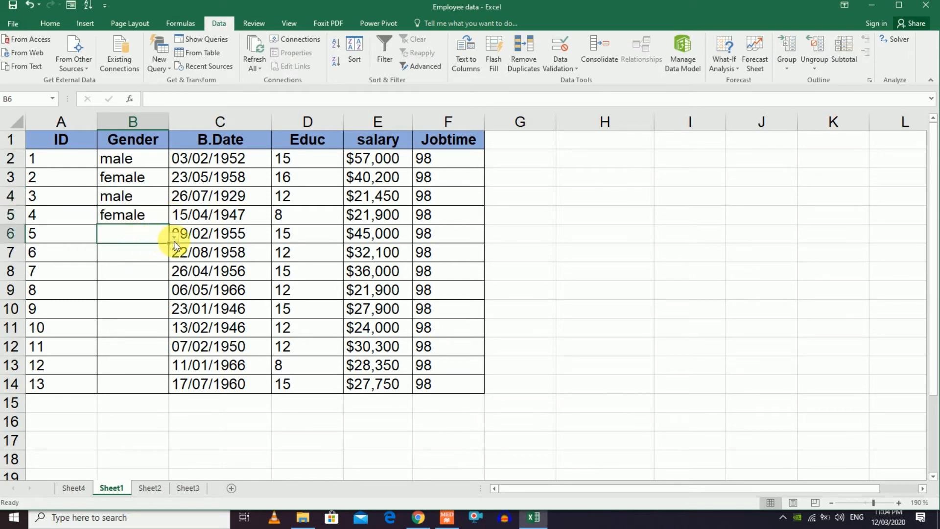
pyautogui.write('asd')
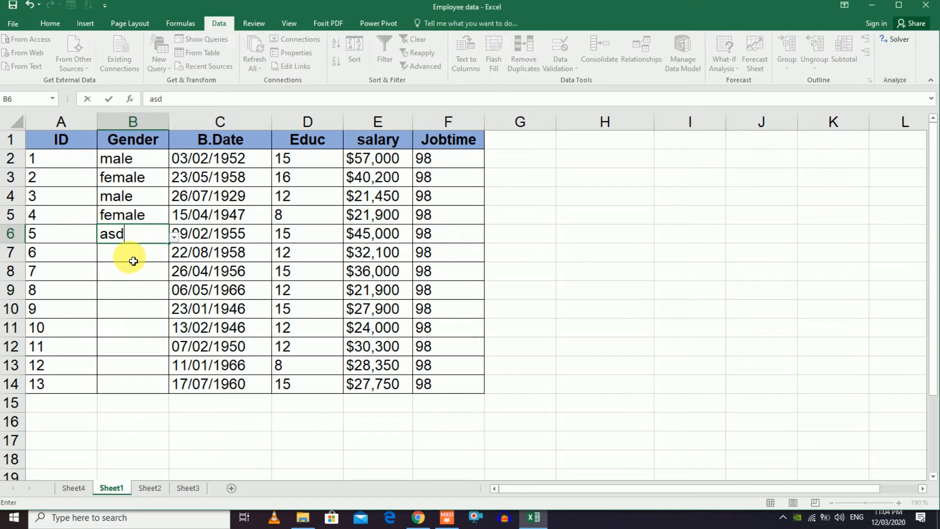
pyautogui.press('Return')
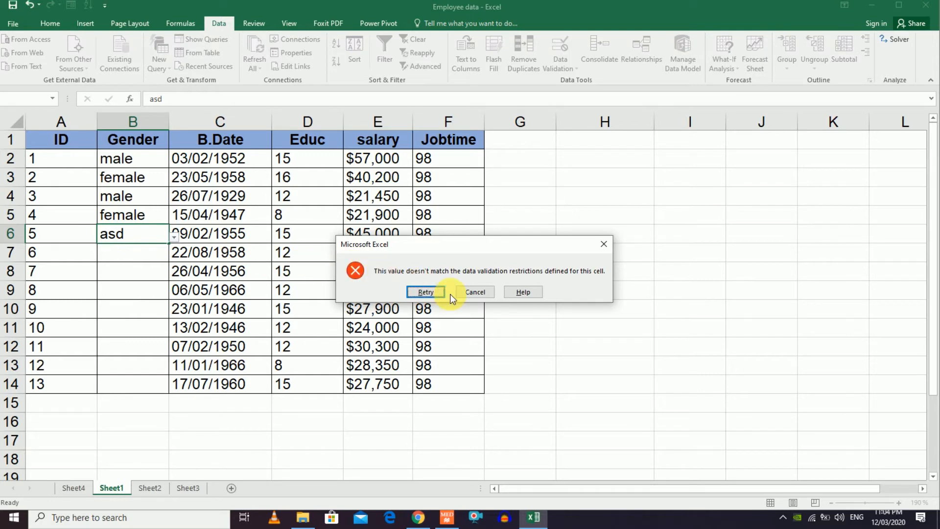
pyautogui.click(472, 292)
# Review the list validation criteria of cell B9 and the available Allow types, and close the dialog without changes
pyautogui.click(153, 295)
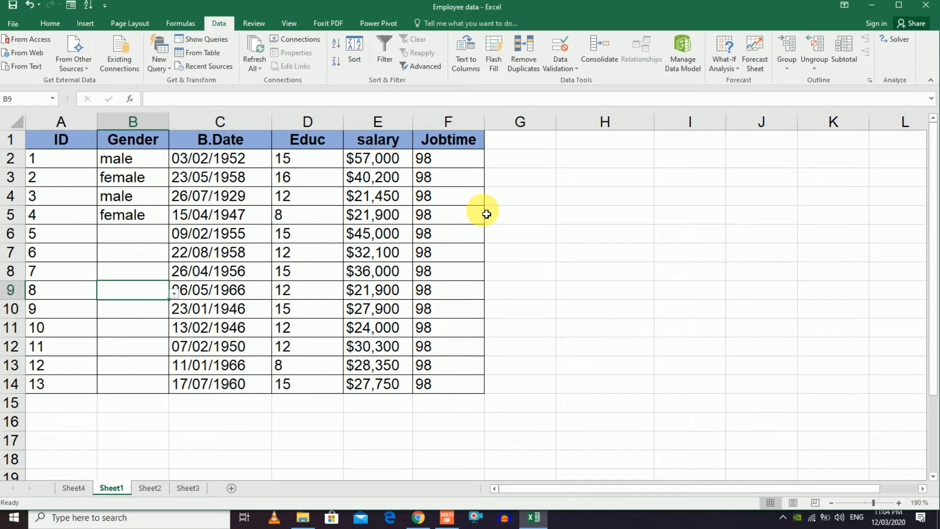
pyautogui.click(574, 72)
pyautogui.click(583, 82)
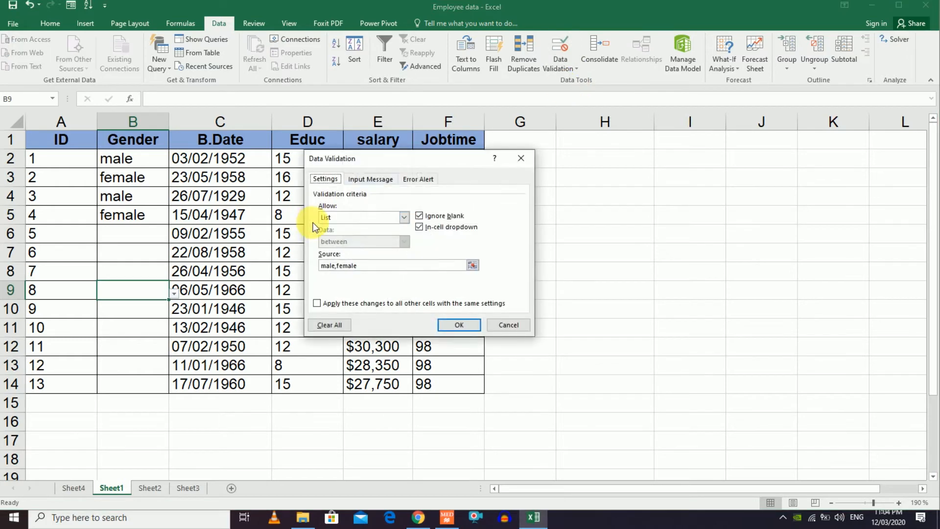
pyautogui.click(404, 217)
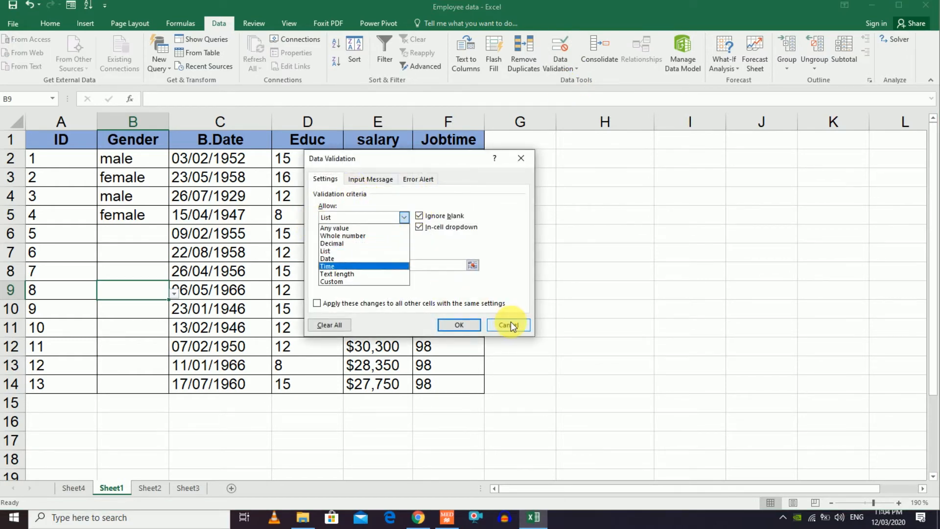
pyautogui.click(493, 326)
# Apply date validation to the B.Date cells C2:C14, allowing dates between 02/03/1930 and 2/3/2000
pyautogui.click(235, 252)
pyautogui.moveTo(224, 157); pyautogui.dragTo(239, 386)
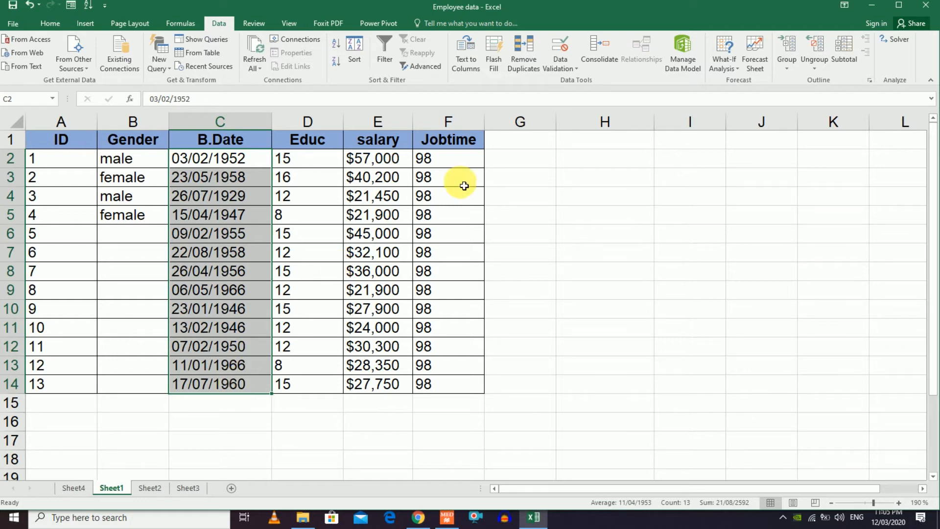
pyautogui.click(575, 69)
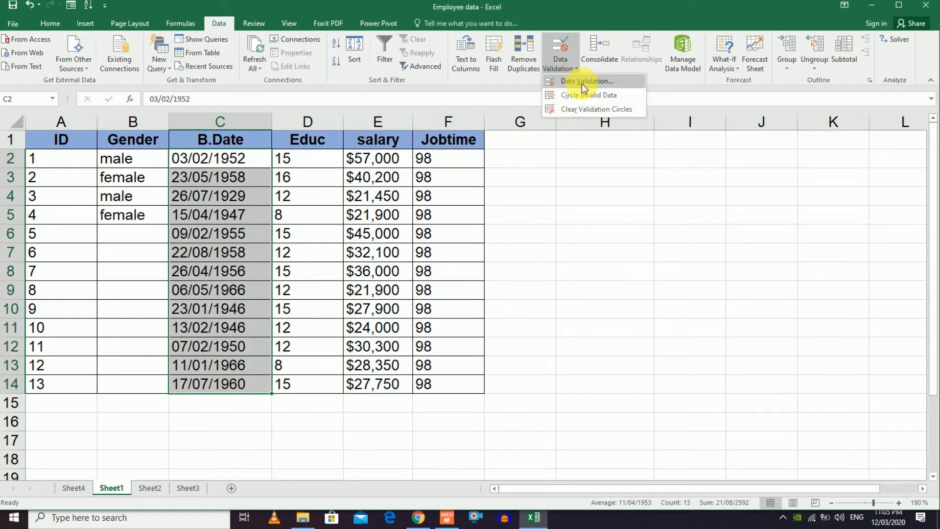
pyautogui.click(582, 82)
pyautogui.click(404, 218)
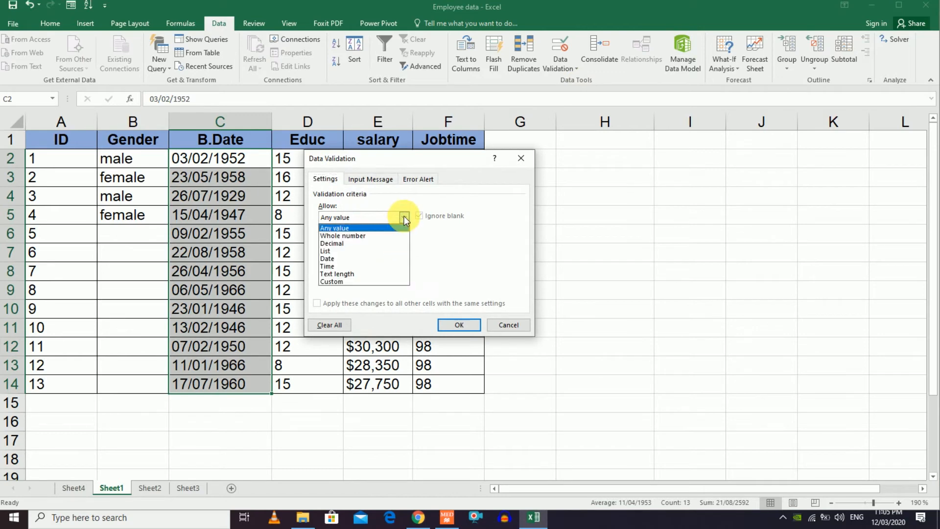
pyautogui.click(363, 259)
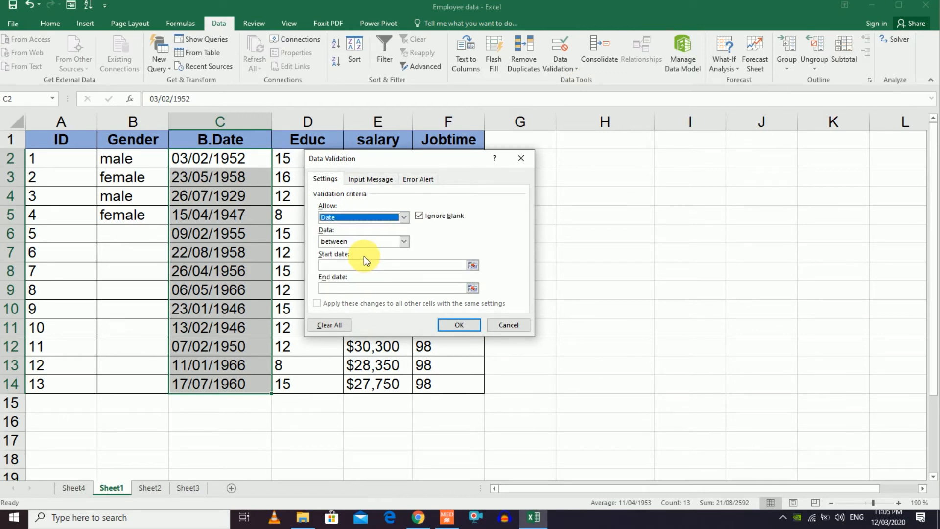
pyautogui.click(370, 265)
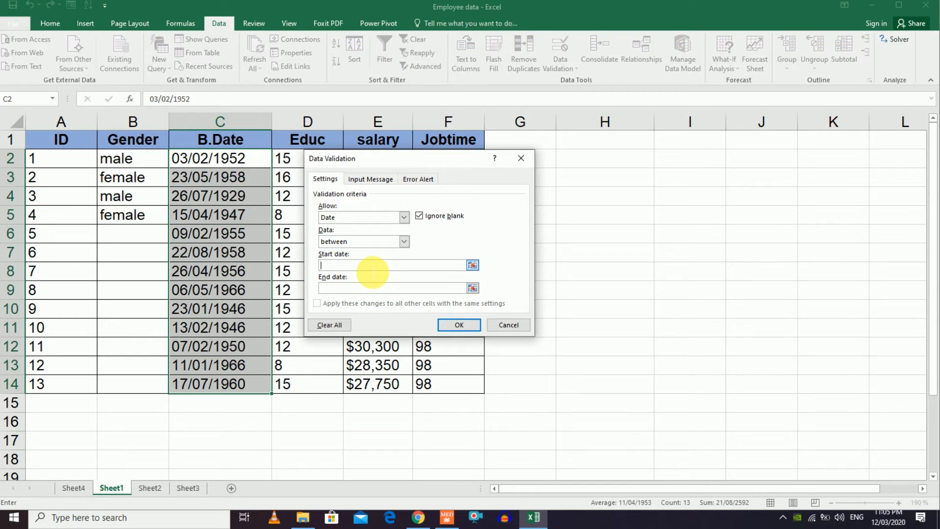
pyautogui.write('02/03/1930')
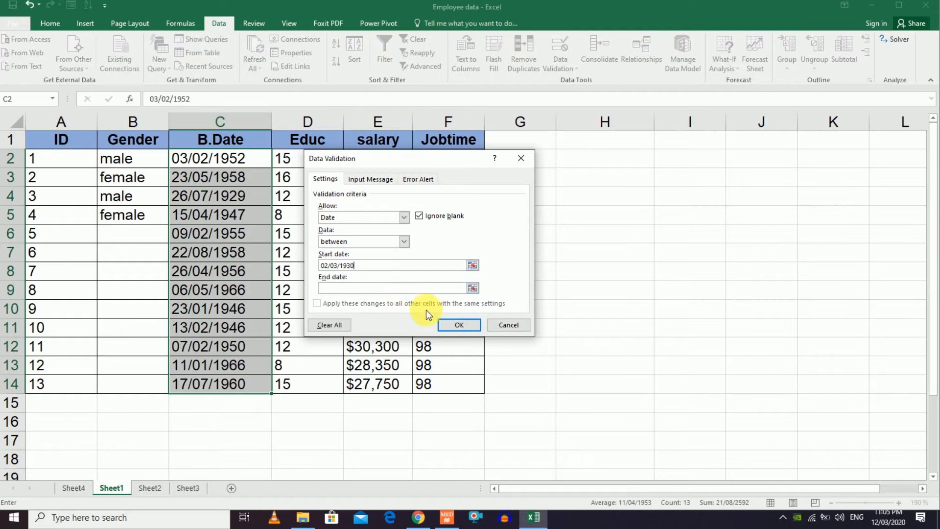
pyautogui.click(374, 289)
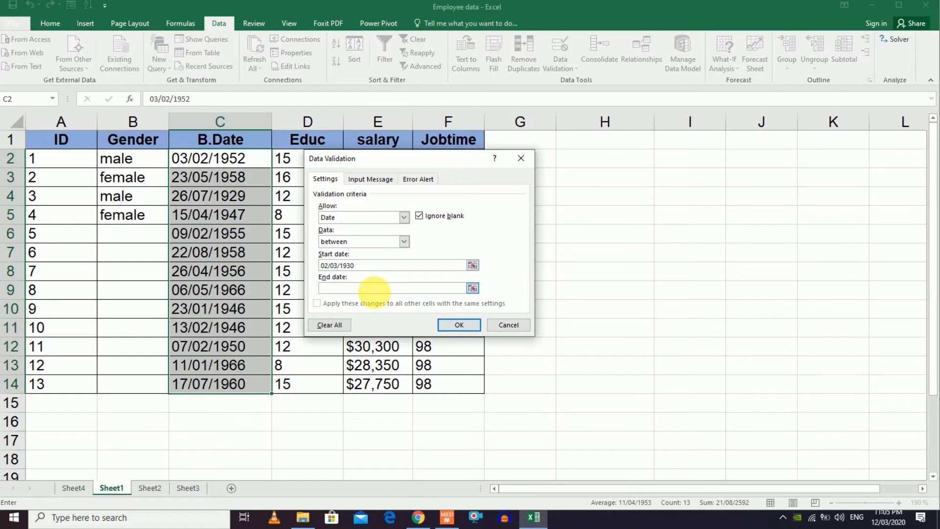
pyautogui.write('2/3/2000')
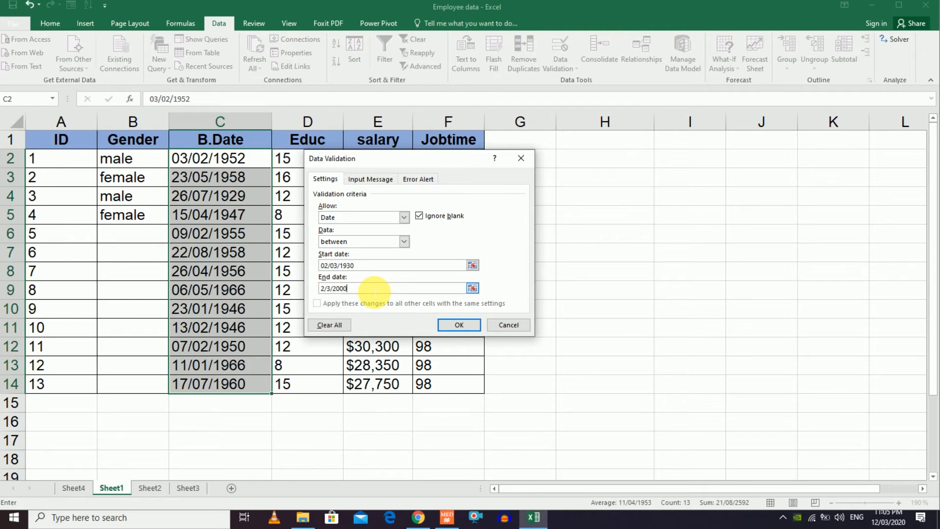
pyautogui.click(458, 326)
# Try to change the year in B.Date cell C13 to 2012 to test the date rule, and cancel the entry
pyautogui.click(225, 197)
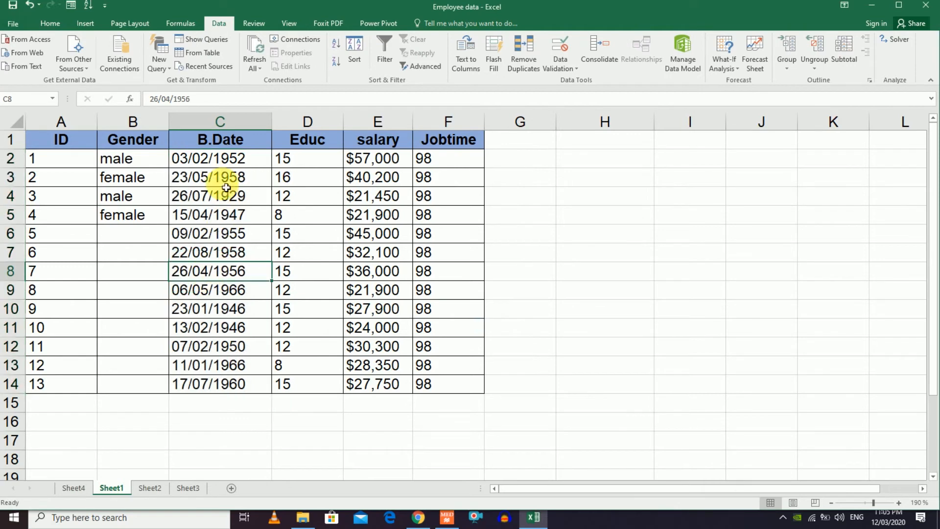
pyautogui.moveTo(226, 160); pyautogui.dragTo(229, 387)
pyautogui.click(230, 364)
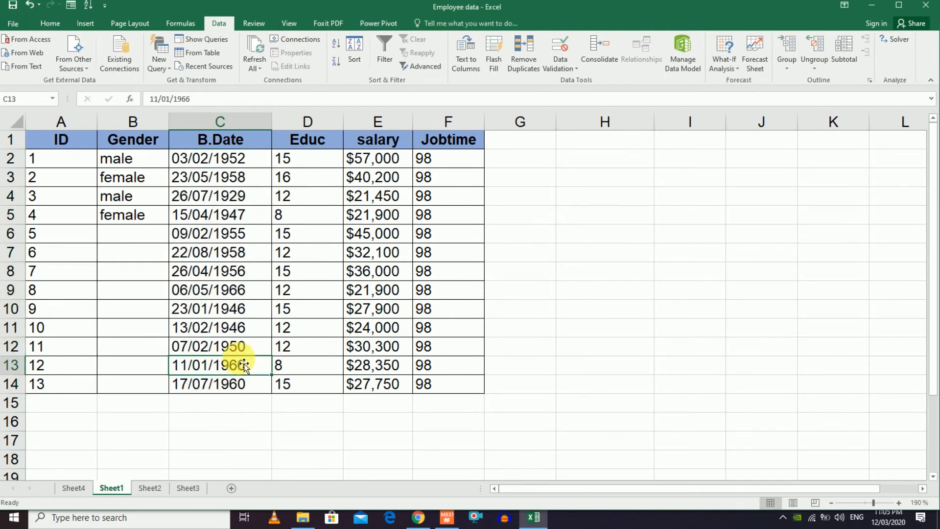
pyautogui.doubleClick(246, 366)
pyautogui.press('BackSpace')
pyautogui.press('BackSpace')
pyautogui.press('BackSpace')
pyautogui.press('BackSpace')
pyautogui.write('2012')
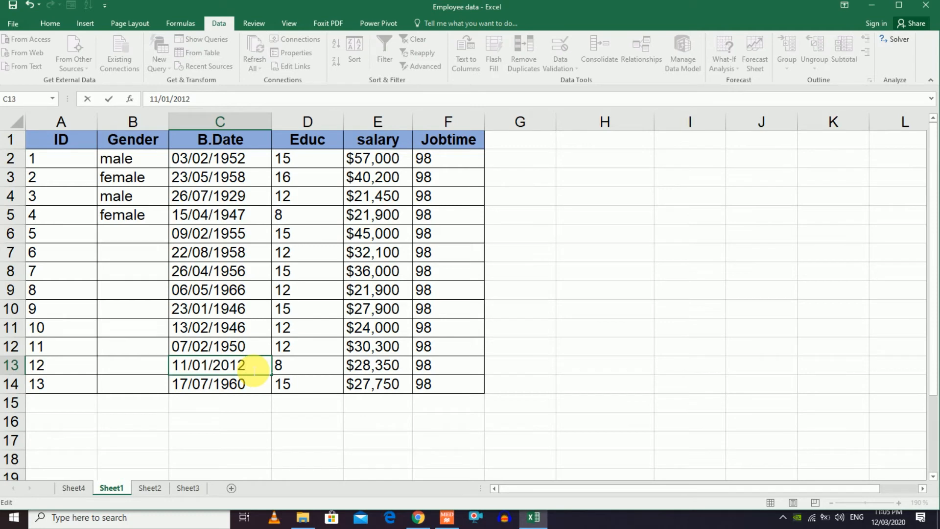
pyautogui.press('Return')
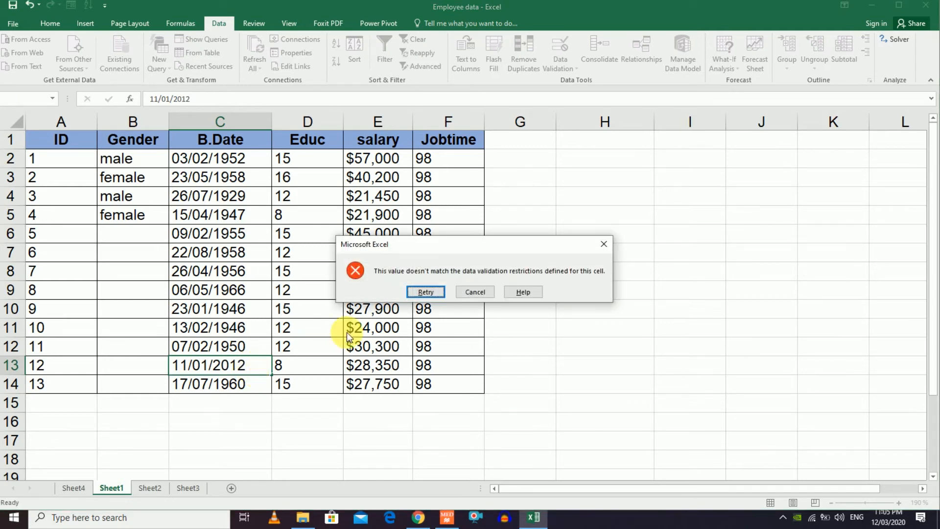
pyautogui.click(469, 293)
# Circle the invalid data on the employee sheet
pyautogui.click(246, 352)
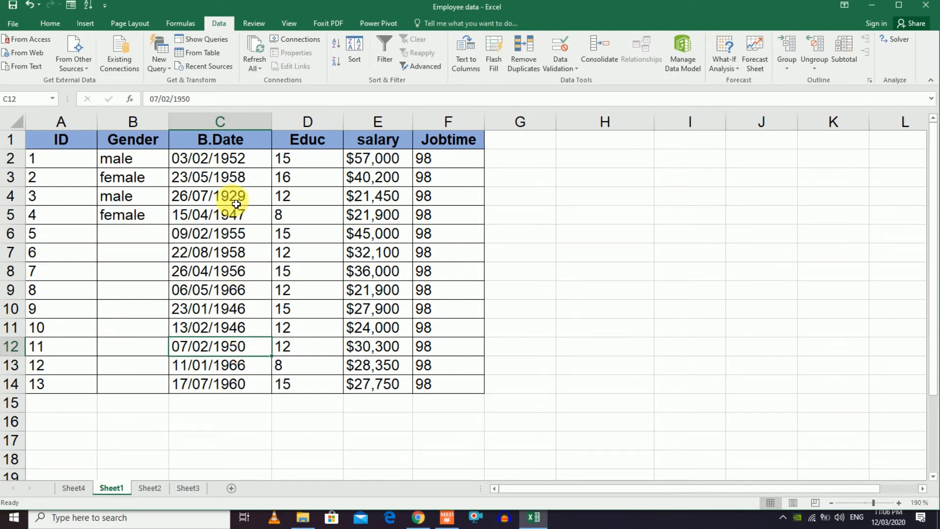
pyautogui.click(574, 66)
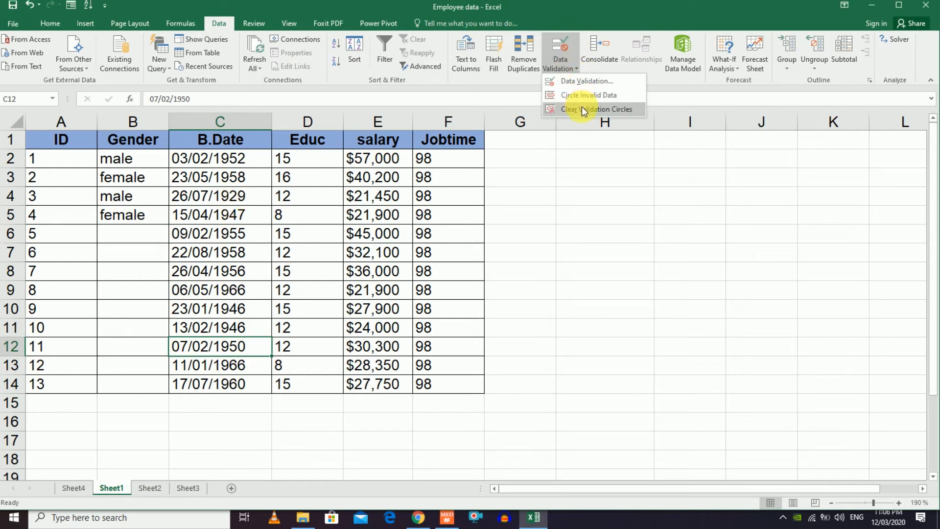
pyautogui.click(581, 96)
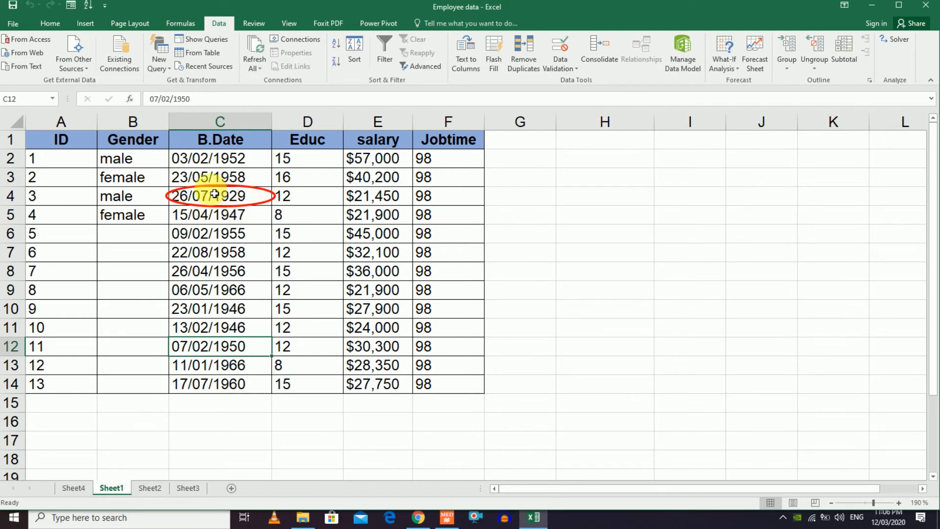
# Change the year of the circled B.Date entry in cell C4 to 1931
pyautogui.doubleClick(257, 197)
pyautogui.press('BackSpace')
pyautogui.press('BackSpace')
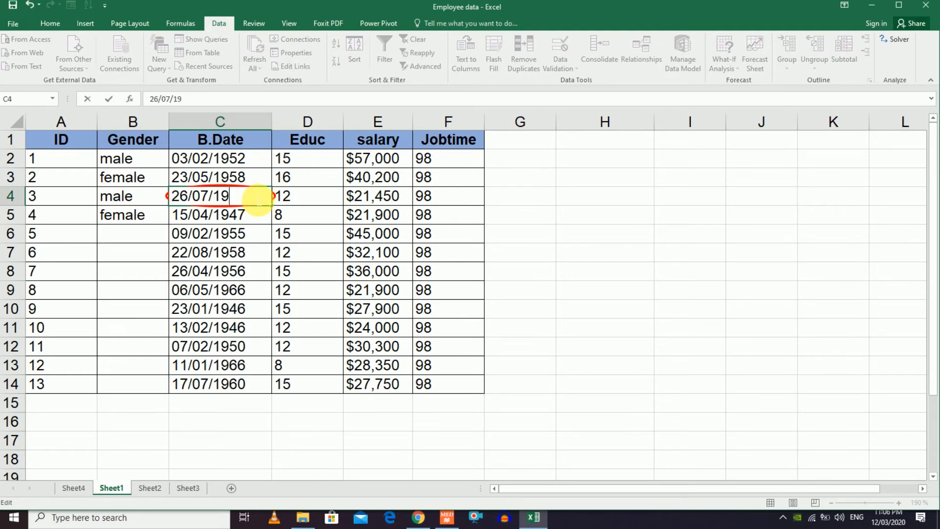
pyautogui.write('31')
pyautogui.hotkey('ctrl', 'Return')
pyautogui.press('Return')
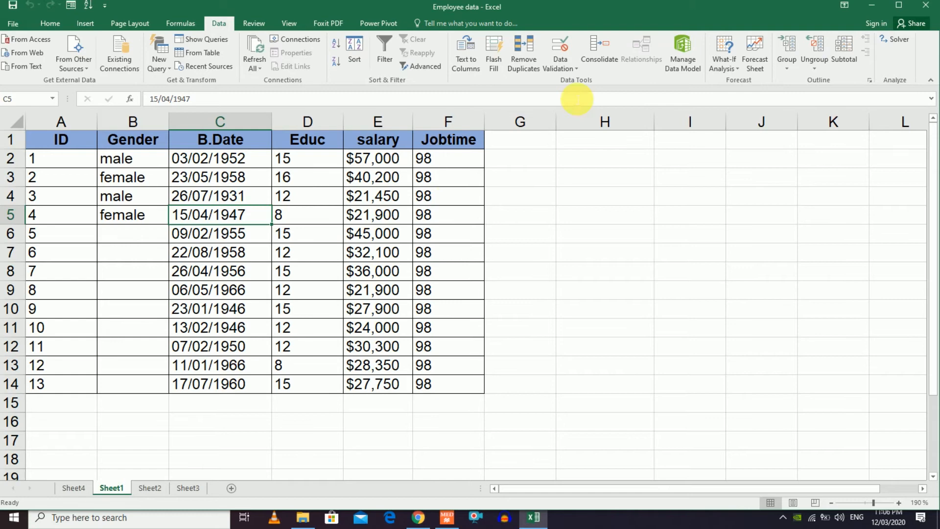
# Review the Allow types in the data validation settings of cell C5, and close the dialog without changes
pyautogui.click(576, 67)
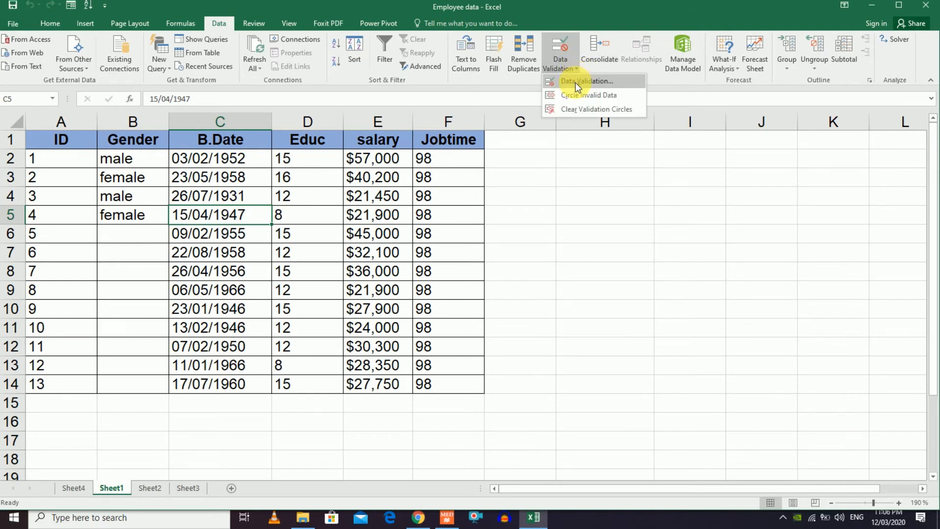
pyautogui.click(575, 81)
pyautogui.click(397, 217)
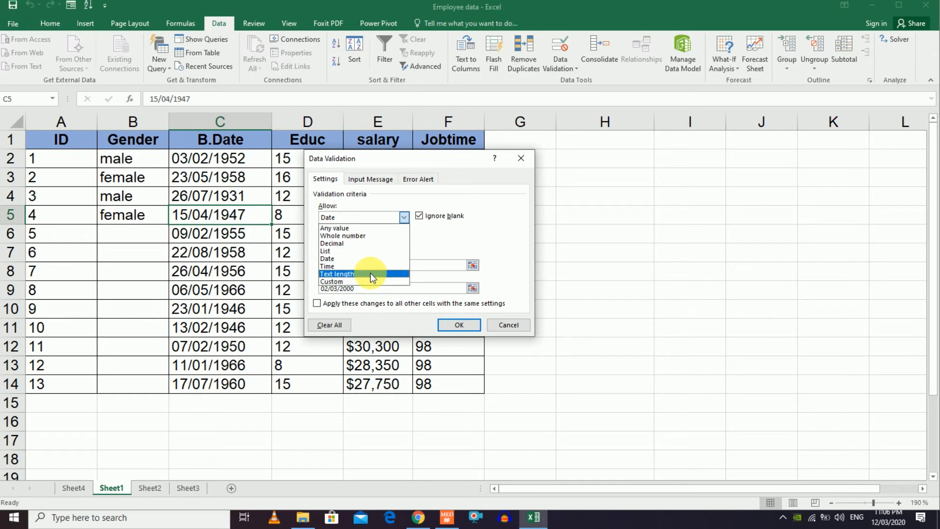
pyautogui.click(509, 325)
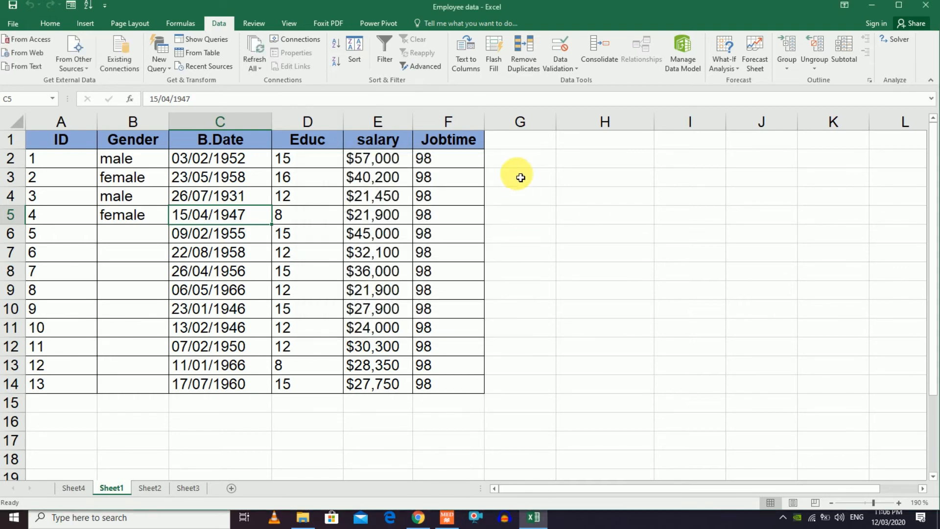
# Apply a text length validation rule between 5 and 20 characters to cells G2:G9
pyautogui.moveTo(515, 153); pyautogui.dragTo(517, 289)
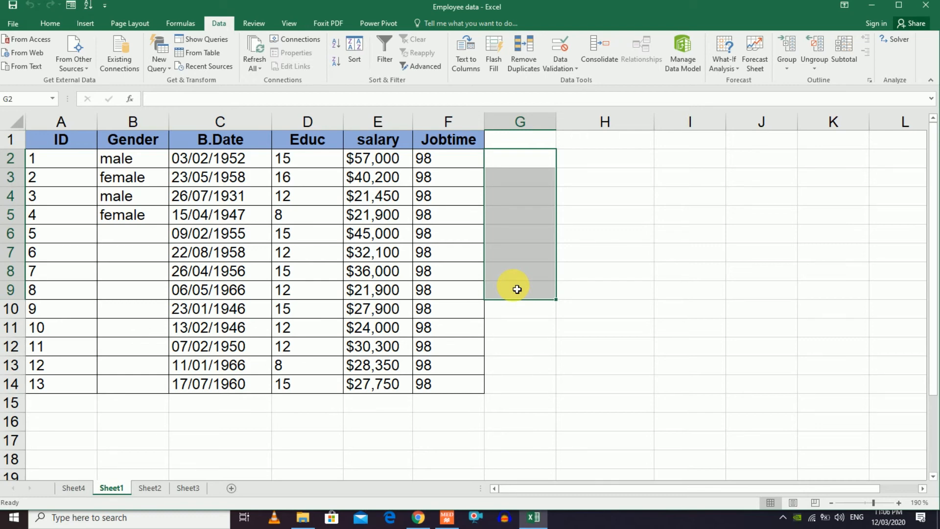
pyautogui.click(577, 68)
pyautogui.click(575, 78)
pyautogui.click(405, 217)
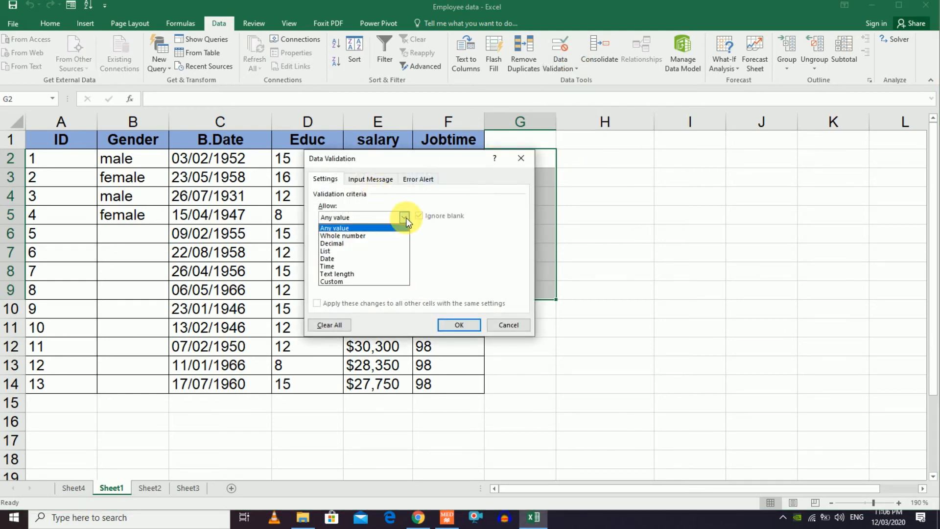
pyautogui.click(368, 273)
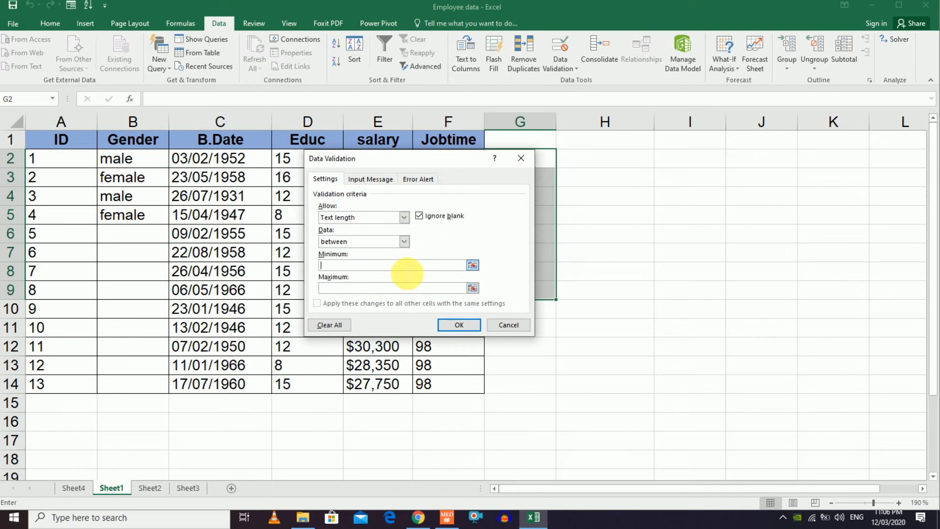
pyautogui.write('5')
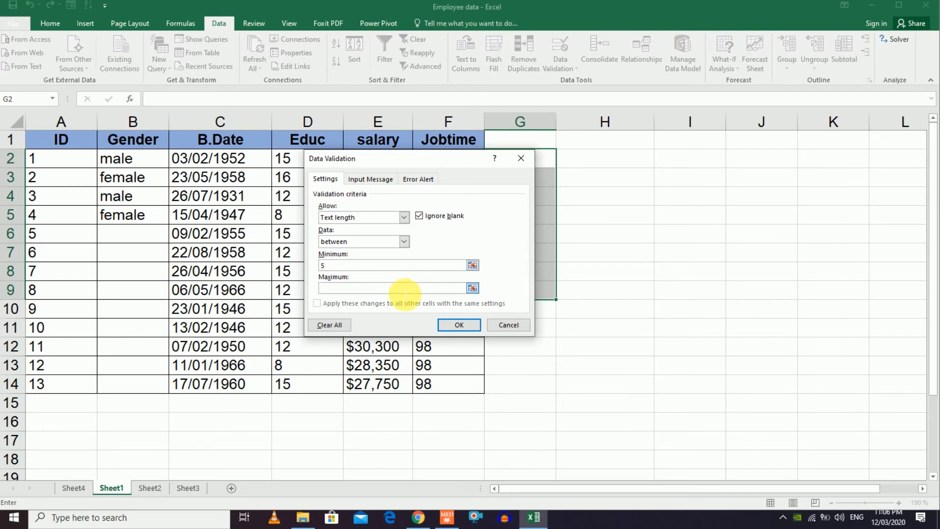
pyautogui.click(404, 292)
pyautogui.write('20')
pyautogui.press('Return')
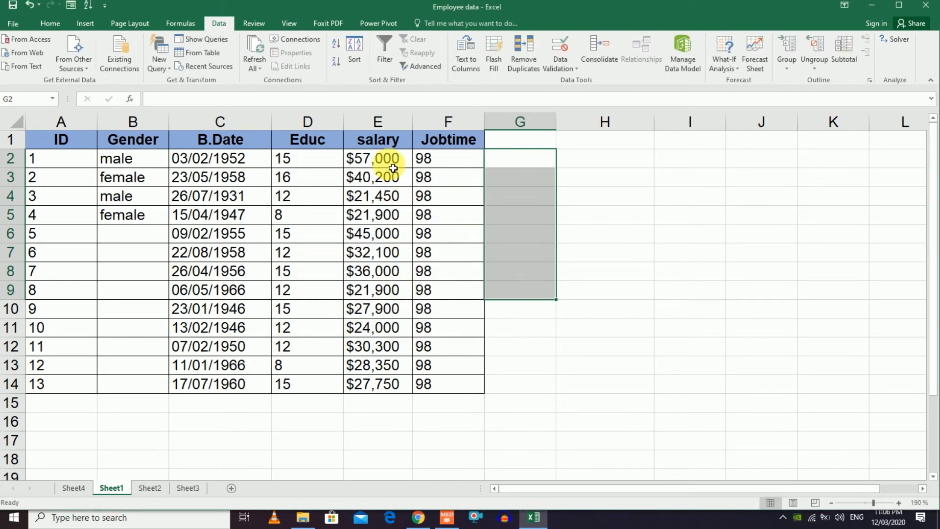
# Try to enter "qw" in cell G3 to test the text length rule, and cancel the entry
pyautogui.click(527, 183)
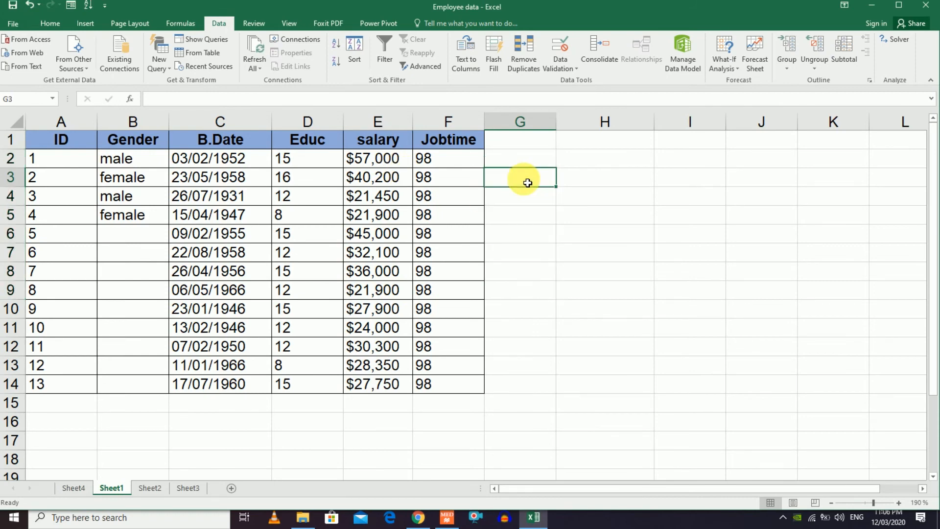
pyautogui.write('qw')
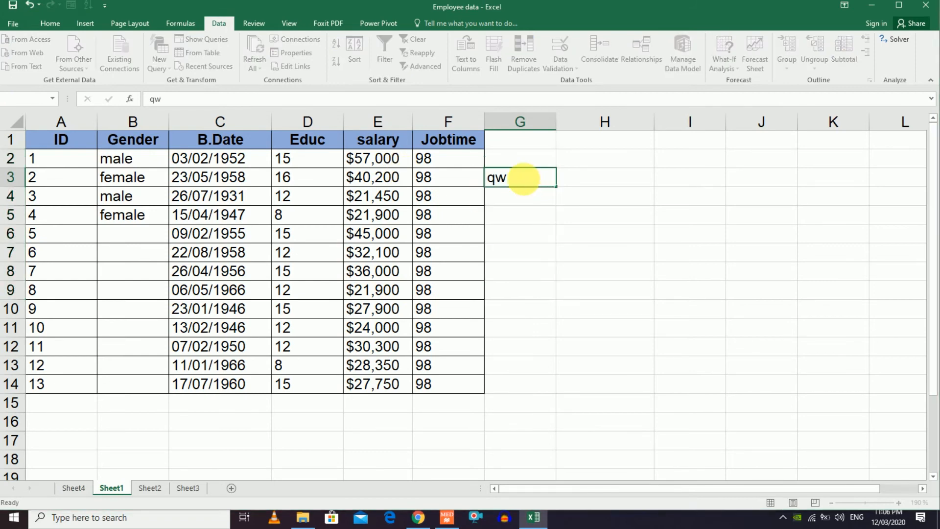
pyautogui.press('Return')
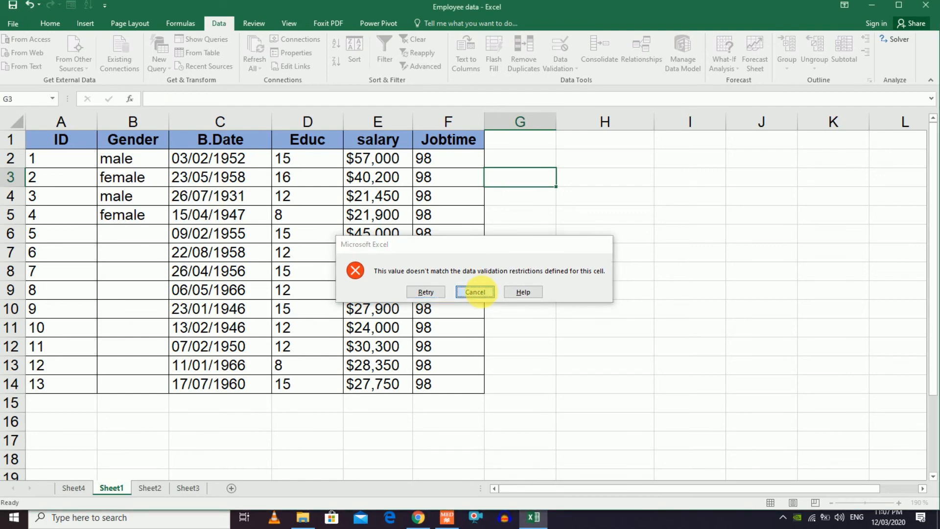
pyautogui.click(481, 292)
# Enter a five-letter first name in cell G4 to test the text length rule
pyautogui.click(510, 204)
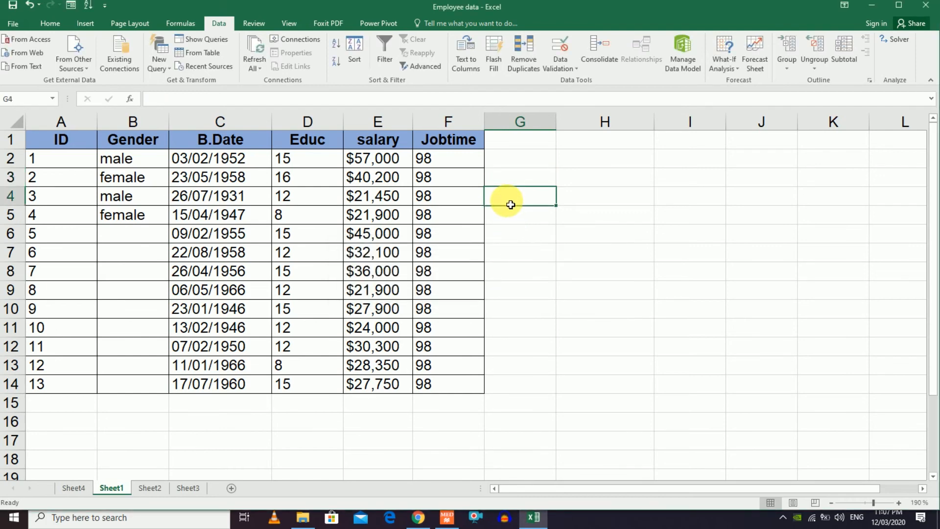
pyautogui.write('aamir')
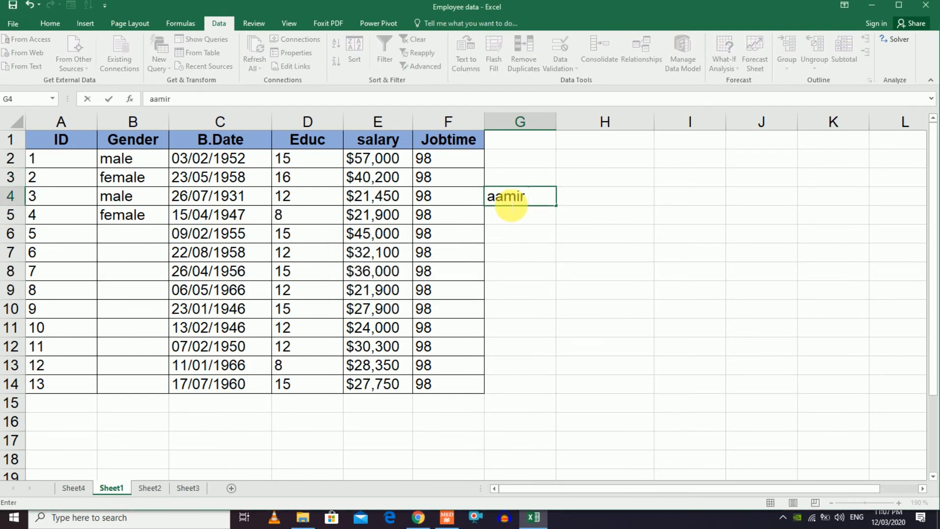
pyautogui.press('Return')
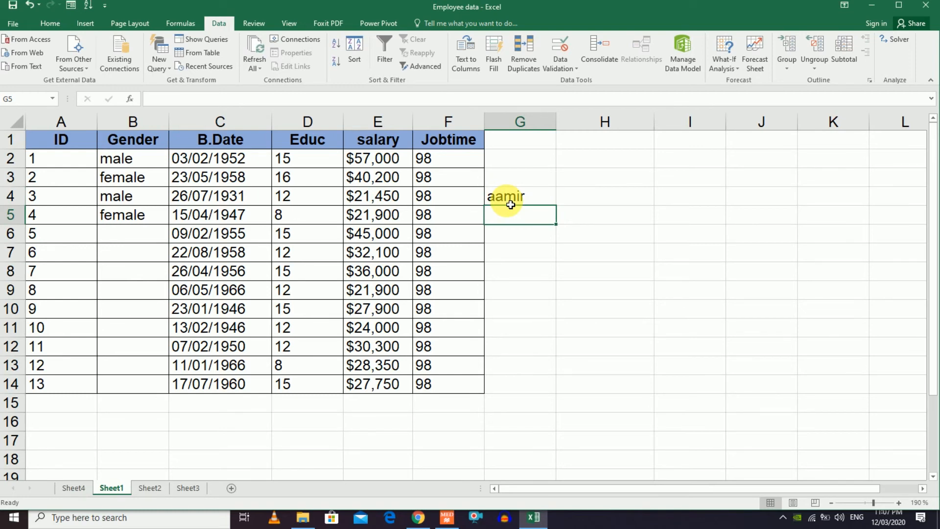
# Review the validation settings and the Allow types for cell G5, and close the dialog without changes
pyautogui.click(563, 67)
pyautogui.click(568, 83)
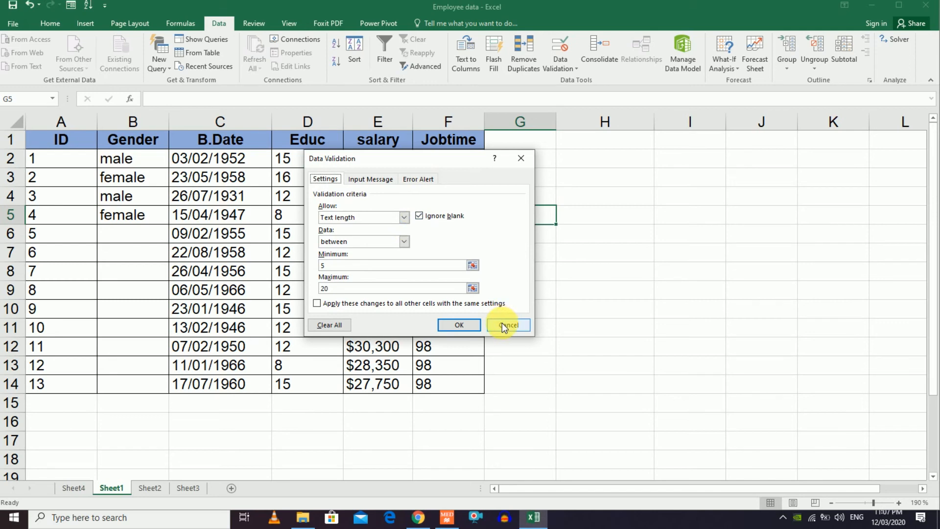
pyautogui.click(405, 217)
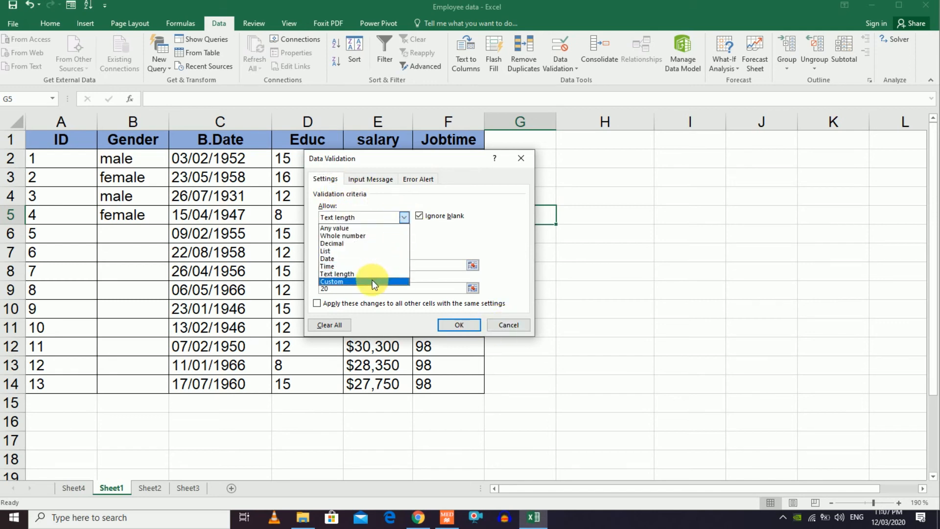
pyautogui.click(512, 325)
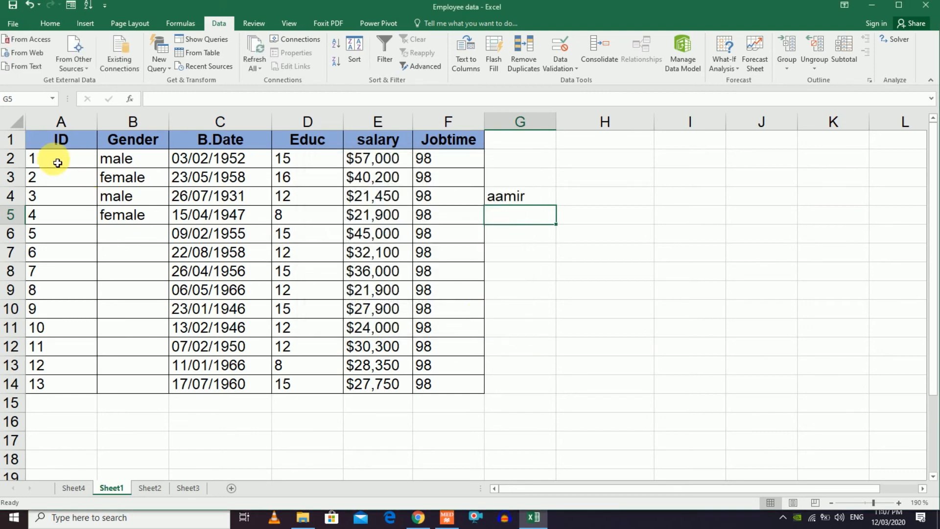
# Clear all data validation settings from the range A1:G14
pyautogui.moveTo(36, 139)
pyautogui.mouseDown()
pyautogui.moveTo(342, 363)
pyautogui.moveTo(411, 395)
pyautogui.moveTo(466, 380)
pyautogui.moveTo(514, 391)
pyautogui.mouseUp()
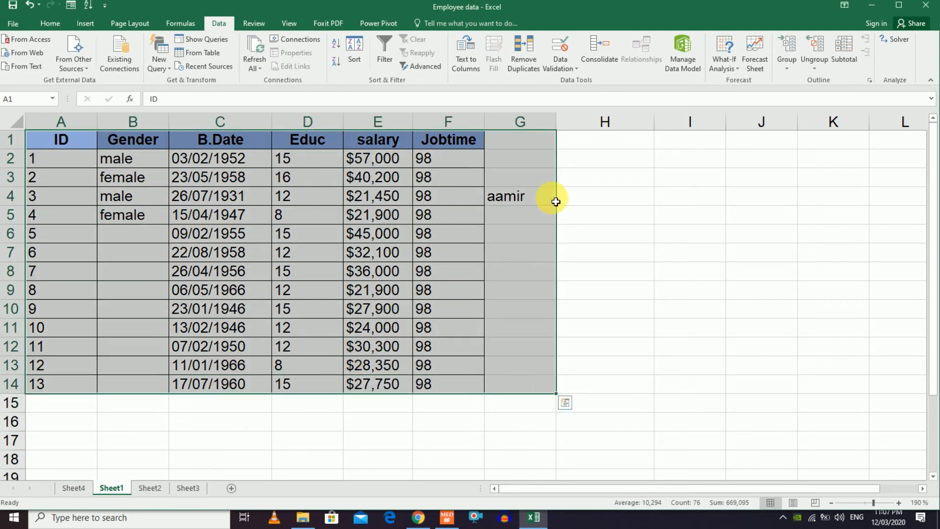
pyautogui.click(571, 67)
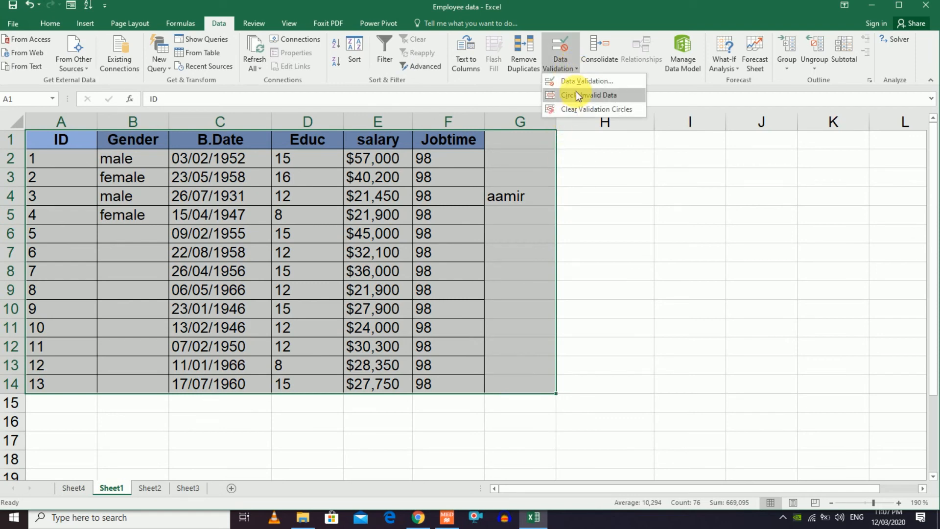
pyautogui.click(575, 81)
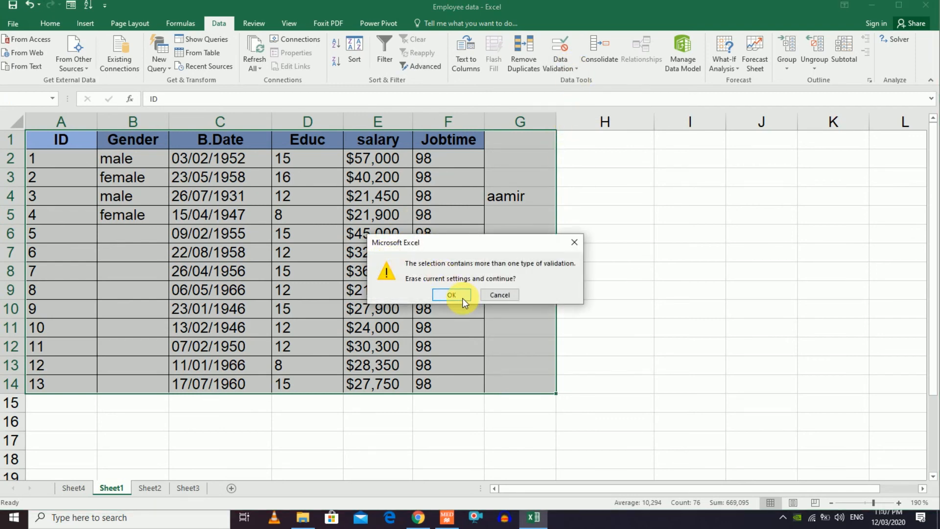
pyautogui.click(460, 295)
pyautogui.click(326, 326)
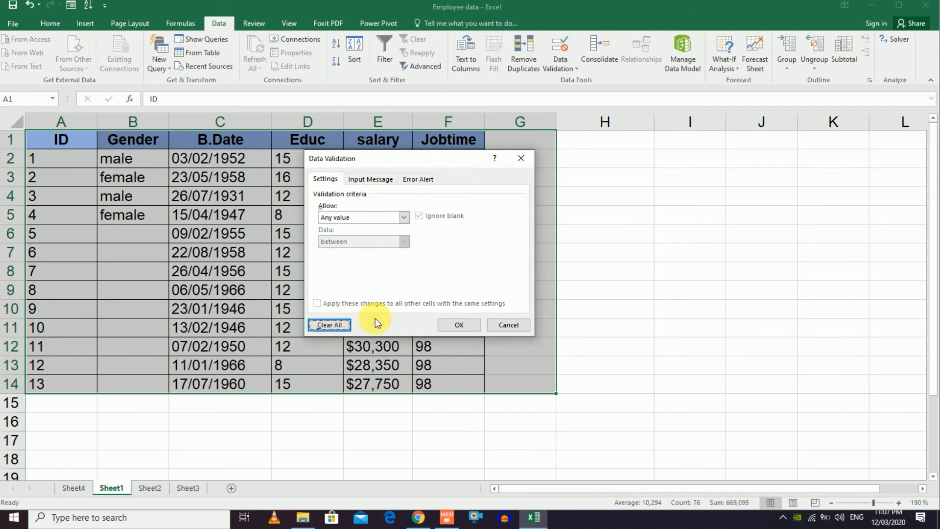
pyautogui.click(450, 324)
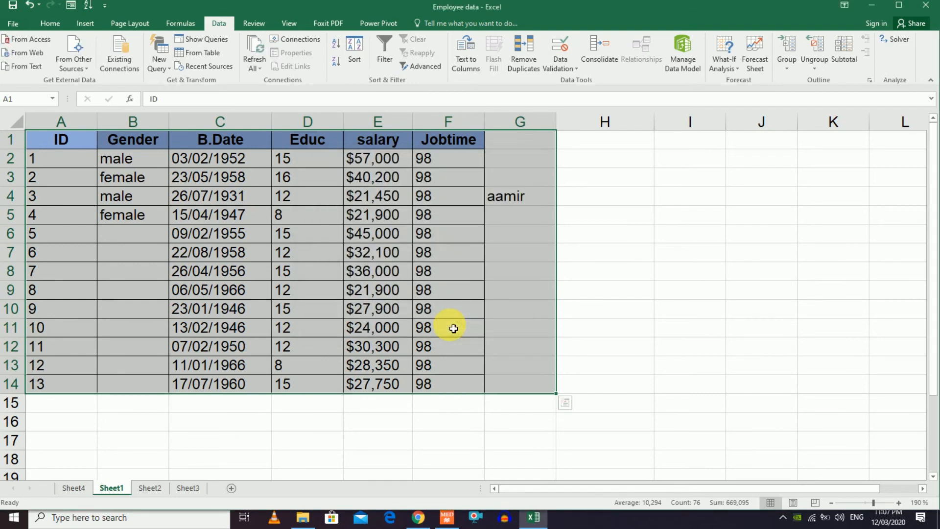
# Fill the empty Gender cells B6:B14 by continuing the alternating male/female entries from B2:B5
pyautogui.click(211, 234)
pyautogui.moveTo(144, 163); pyautogui.dragTo(147, 387)
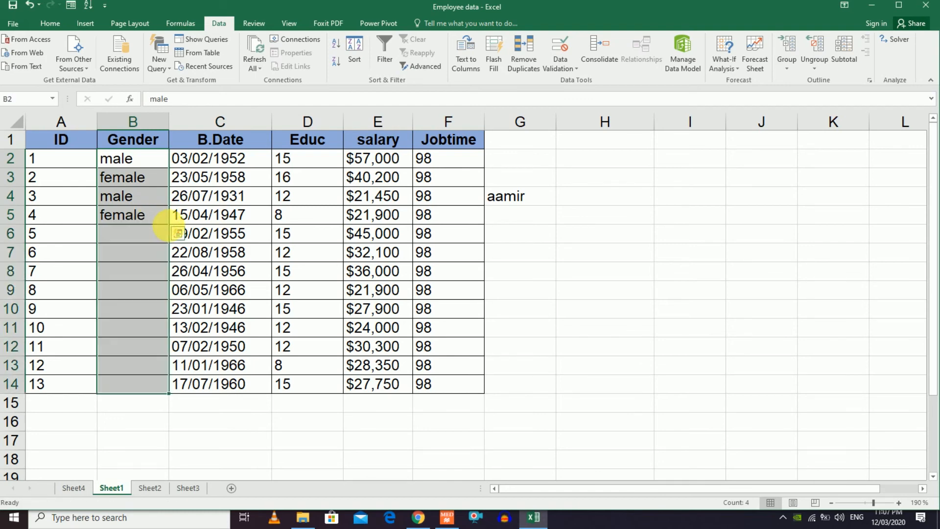
pyautogui.click(150, 202)
pyautogui.moveTo(135, 164); pyautogui.dragTo(147, 384)
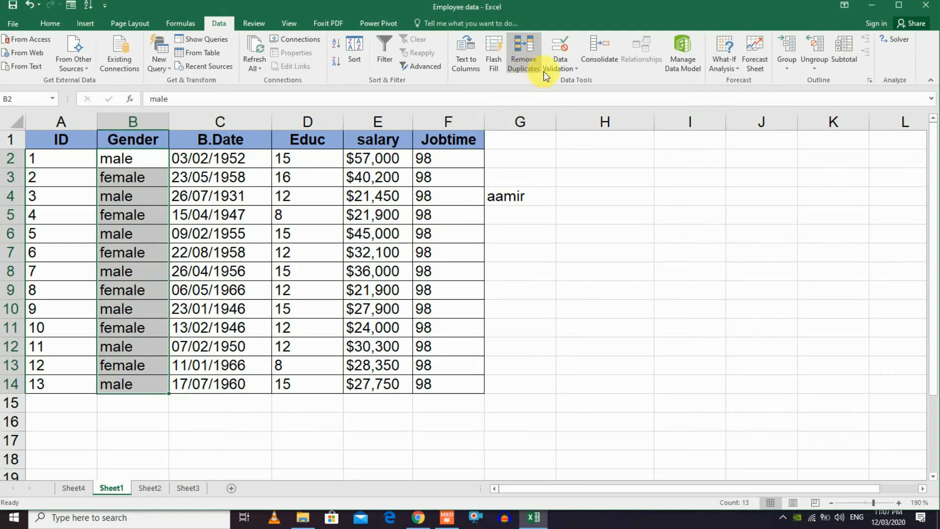
# Set a custom validation rule with the formula =istext(B2) for the Gender cells B2:B14
pyautogui.click(563, 69)
pyautogui.click(566, 81)
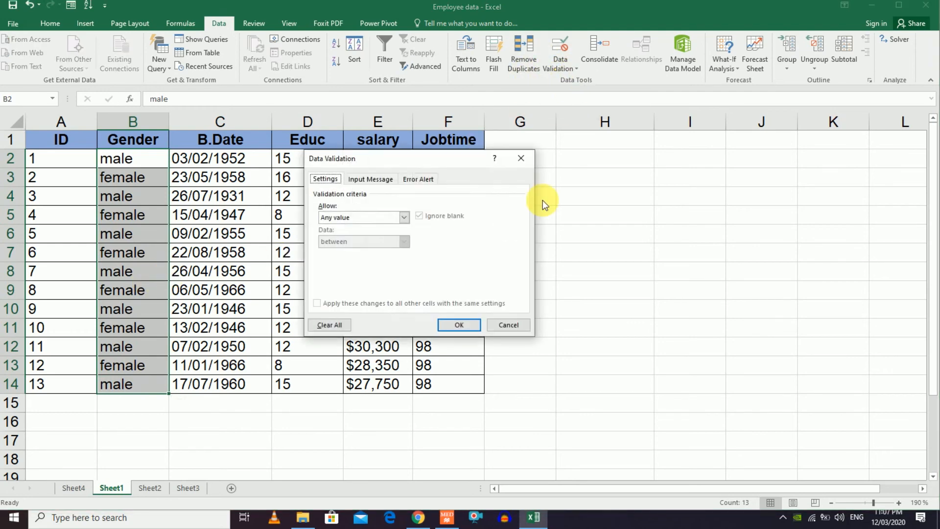
pyautogui.click(404, 217)
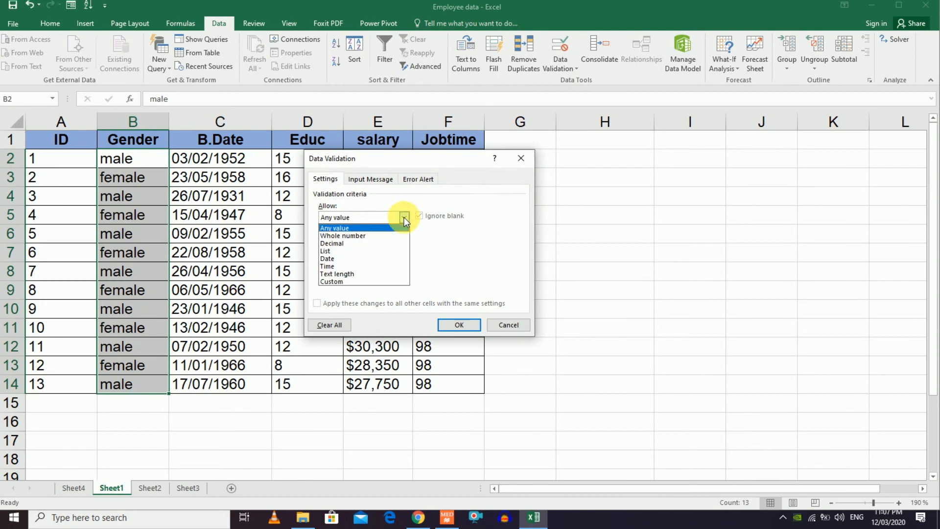
pyautogui.click(354, 281)
pyautogui.click(356, 267)
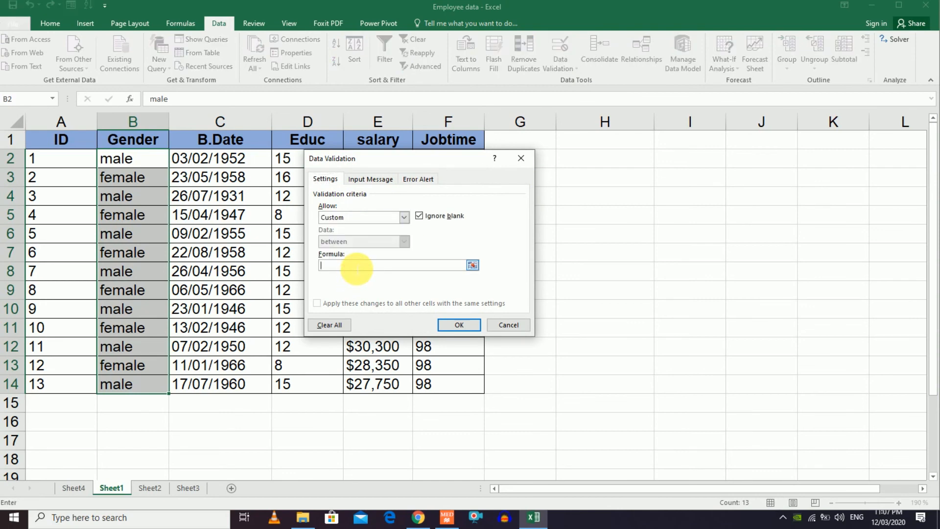
pyautogui.write('=istext(')
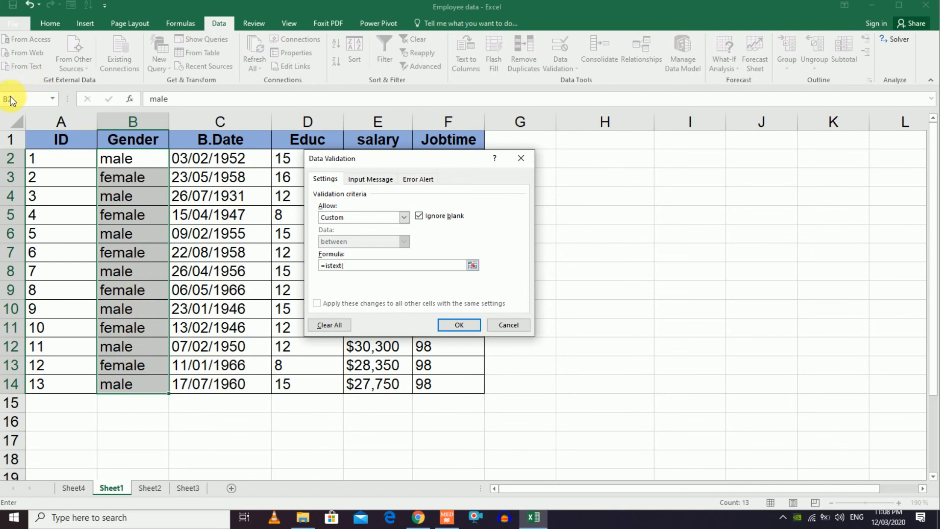
pyautogui.write('B2')
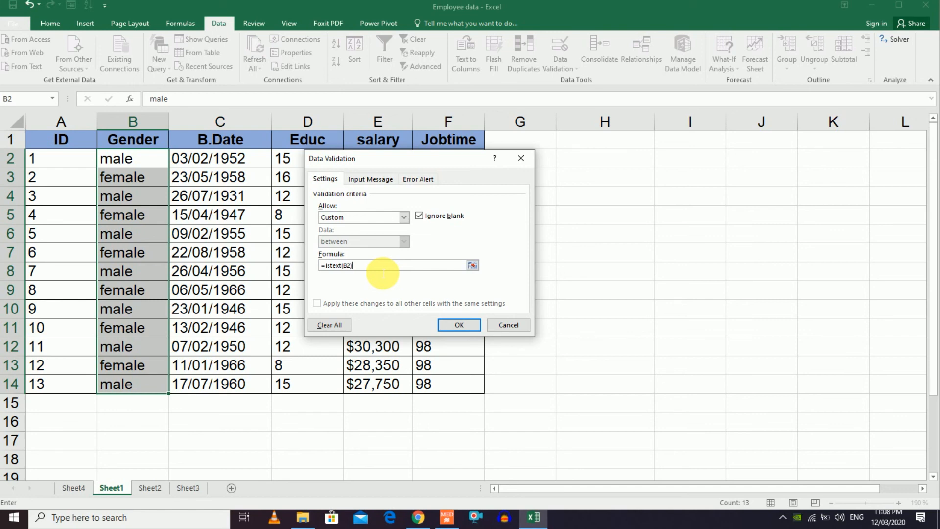
# Add a Stop error alert titled "Users" with the message "Please put text. Male or Female", and apply the Gender rule
pyautogui.click(419, 179)
pyautogui.click(436, 264)
pyautogui.write('Please pu')
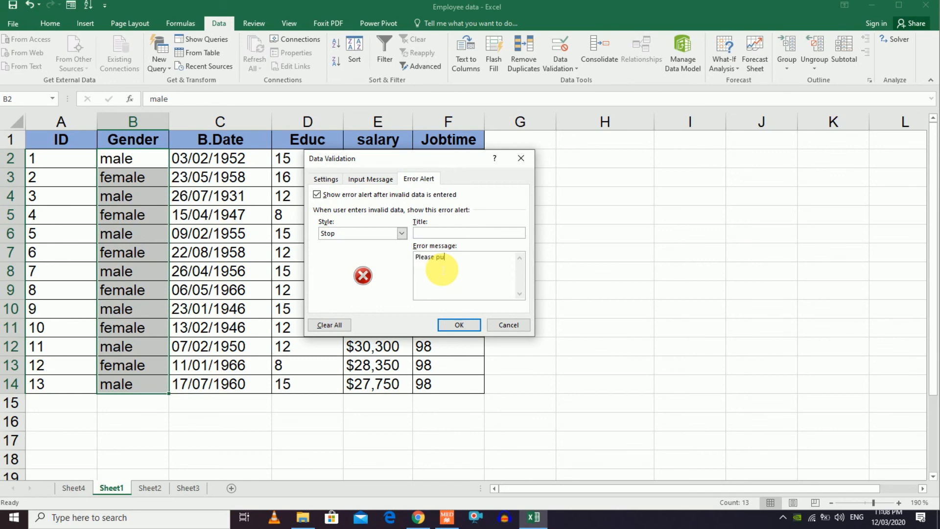
pyautogui.write('t text . Male or Female')
pyautogui.click(441, 233)
pyautogui.write('Users')
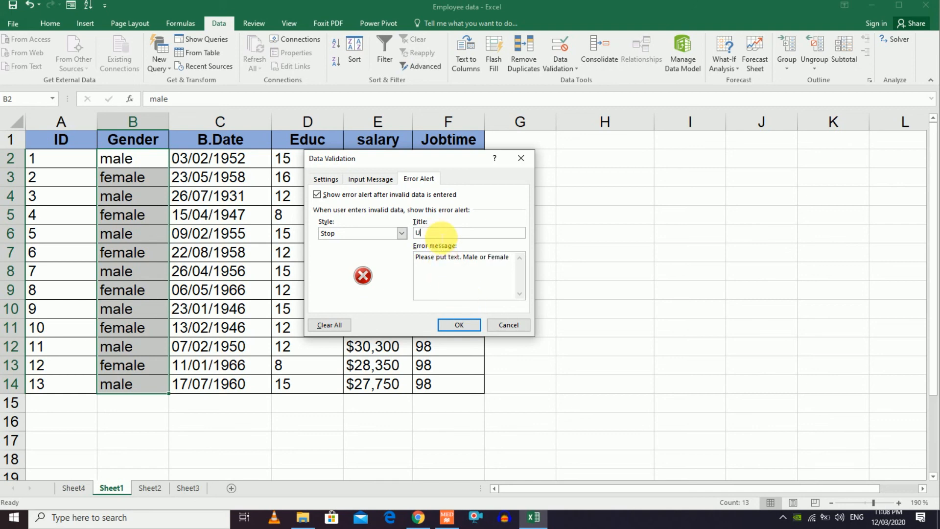
pyautogui.click(458, 325)
# Test the Gender rule with text by entering "weew" in cell B3 and "ewe" in cell B4
pyautogui.click(225, 197)
pyautogui.click(127, 178)
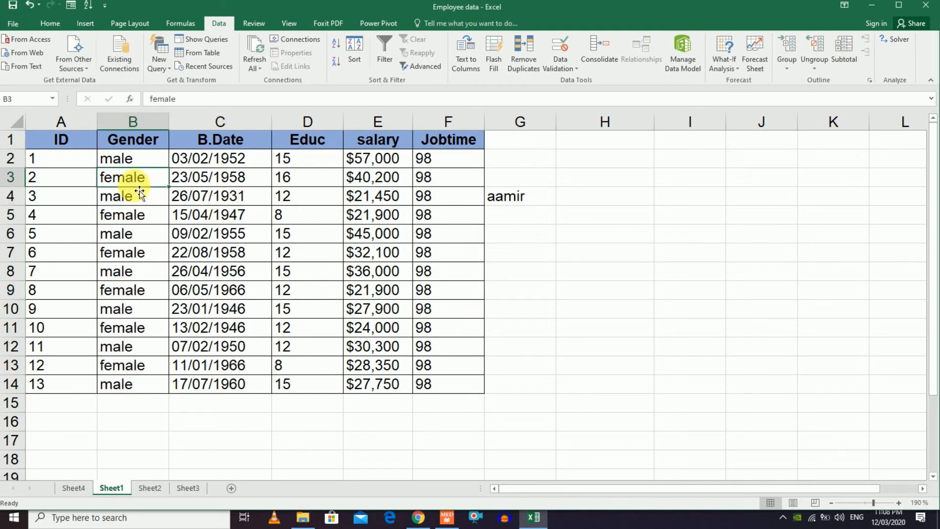
pyautogui.write('weew')
pyautogui.press('Return')
pyautogui.write('ewe')
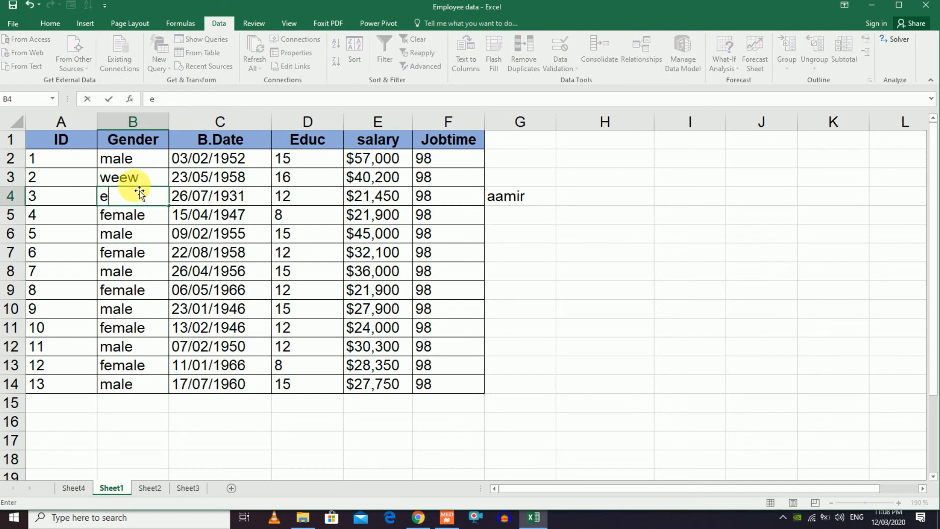
pyautogui.press('Return')
# Try to enter the number 2332 in Gender cell B5 to test the custom rule, and cancel the entry
pyautogui.write('2332')
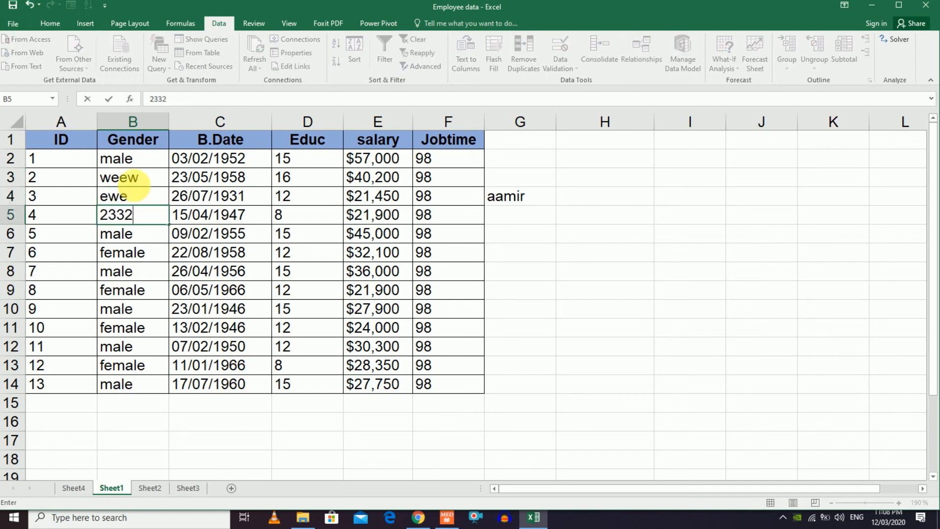
pyautogui.press('Return')
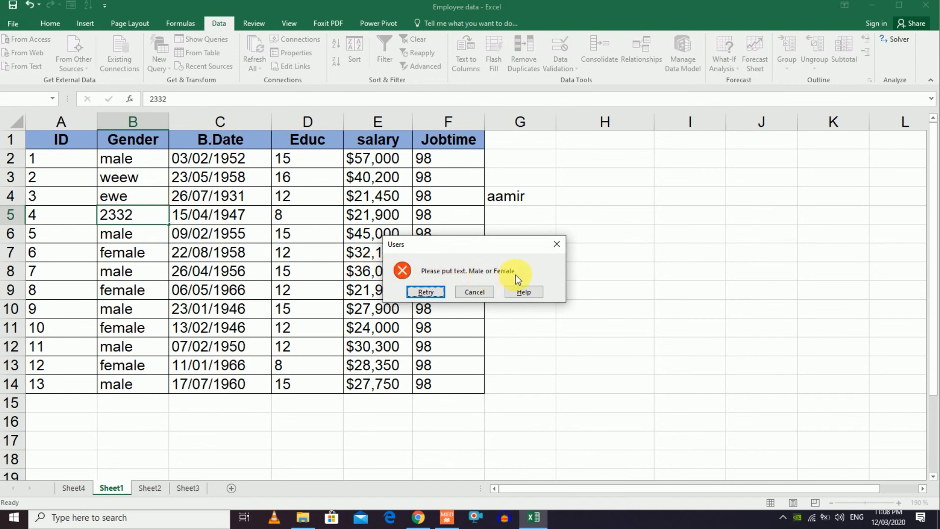
pyautogui.click(484, 292)
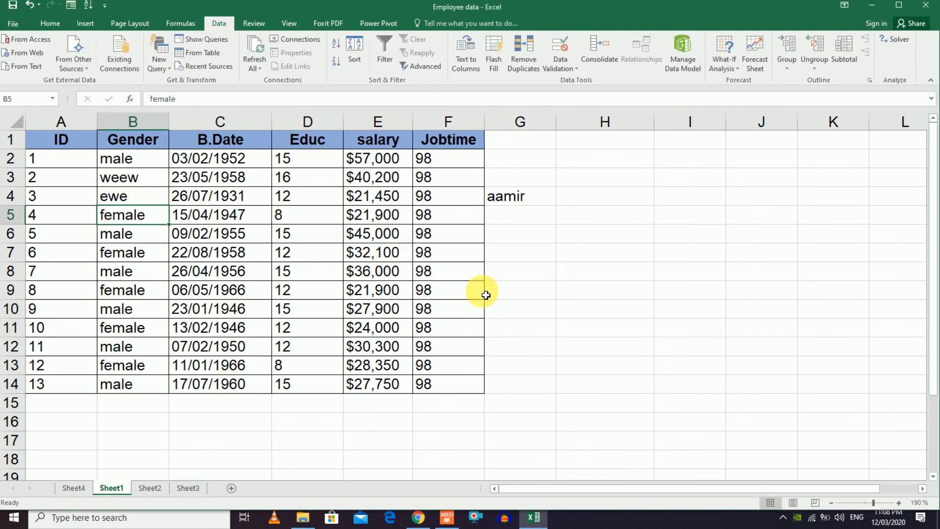